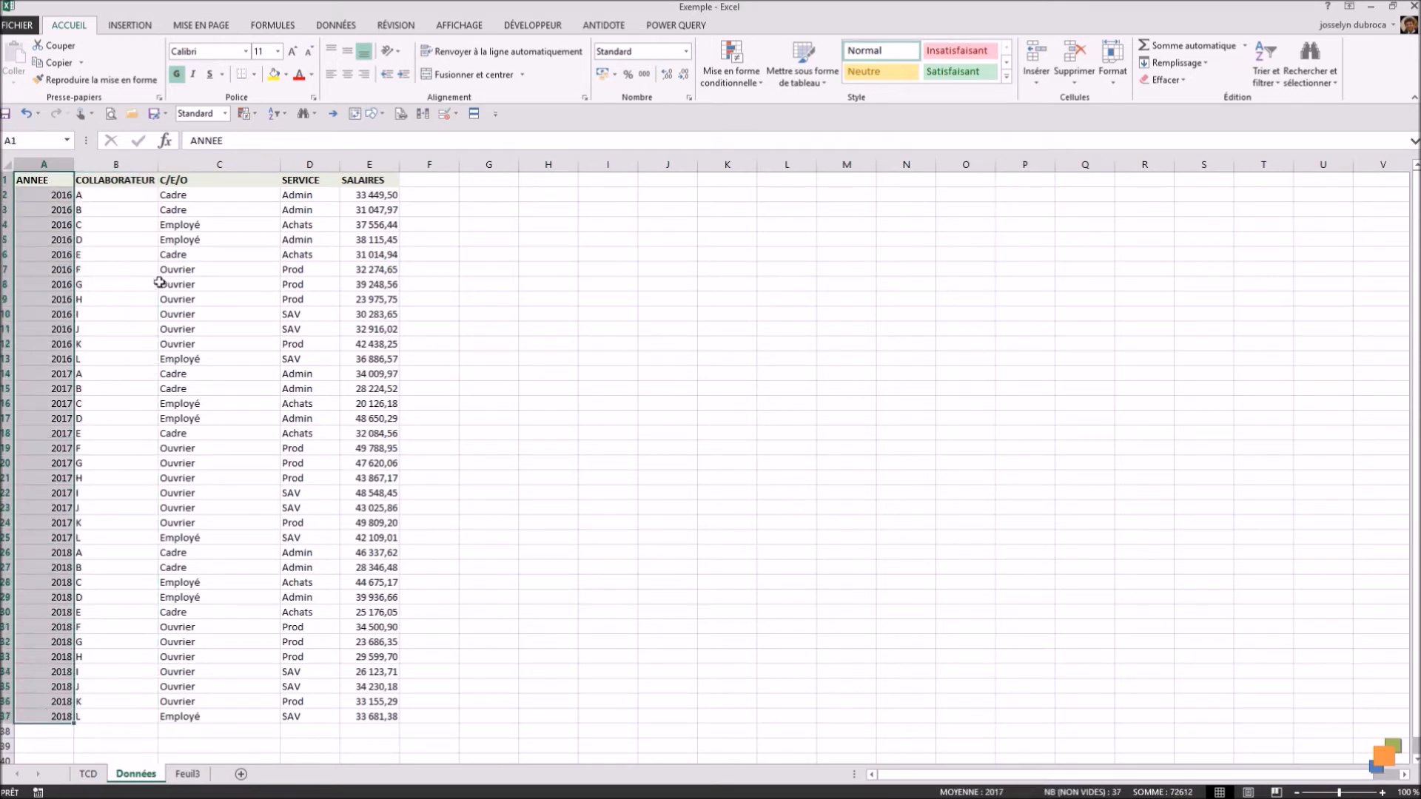
# Step: Review the C/E/O and SERVICE columns of the source data and open the TCD sheet
pyautogui.moveTo(194, 183); pyautogui.dragTo(186, 715)
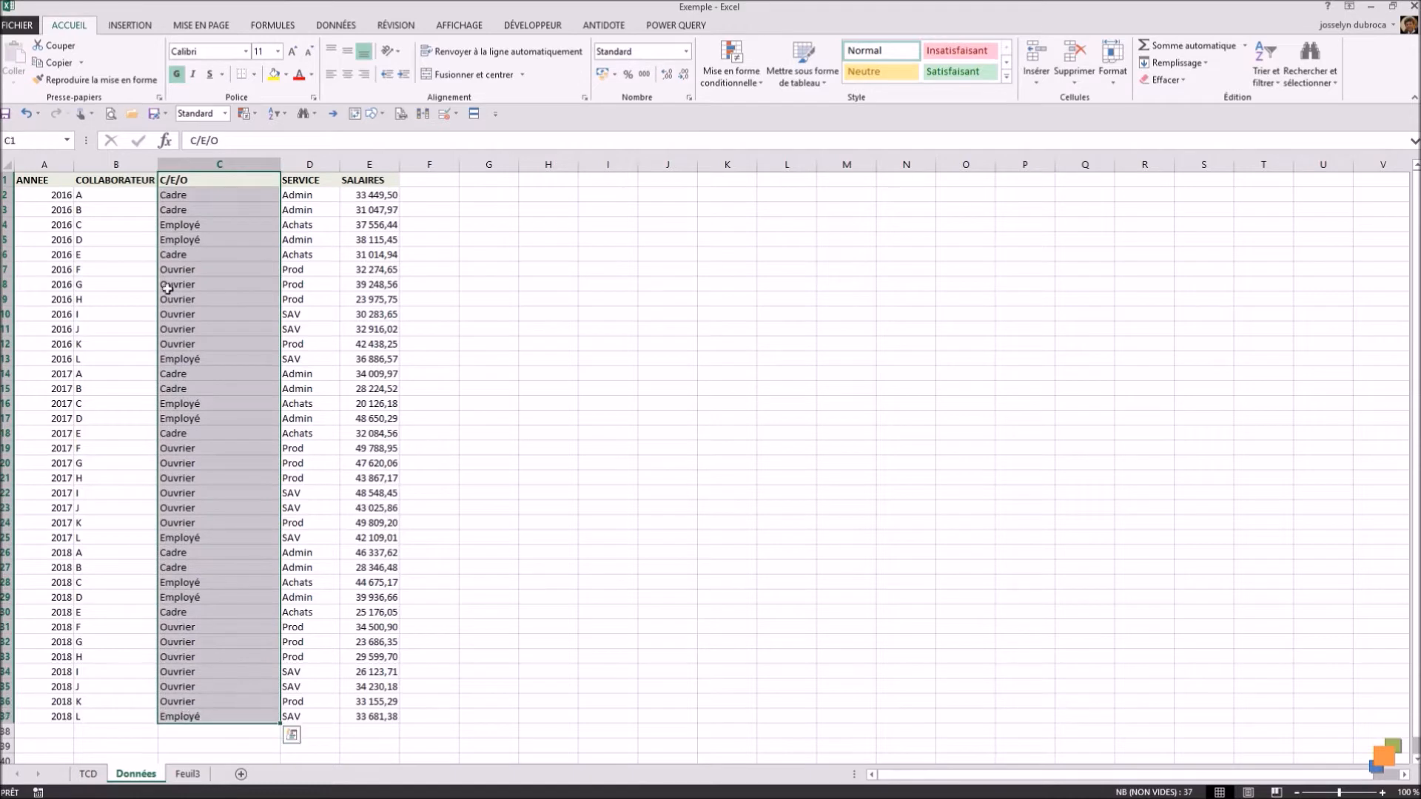
pyautogui.moveTo(316, 181); pyautogui.dragTo(311, 718)
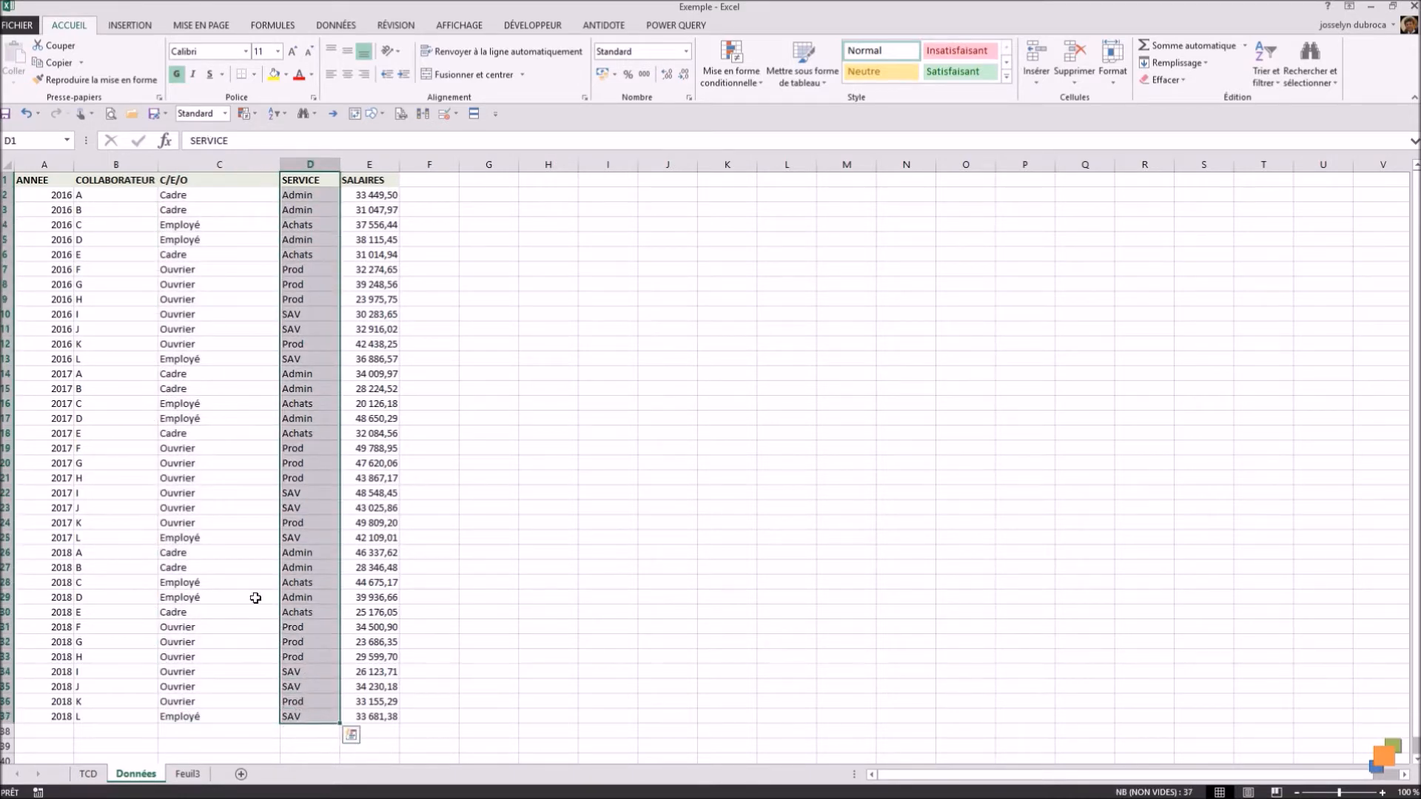
pyautogui.click(191, 462)
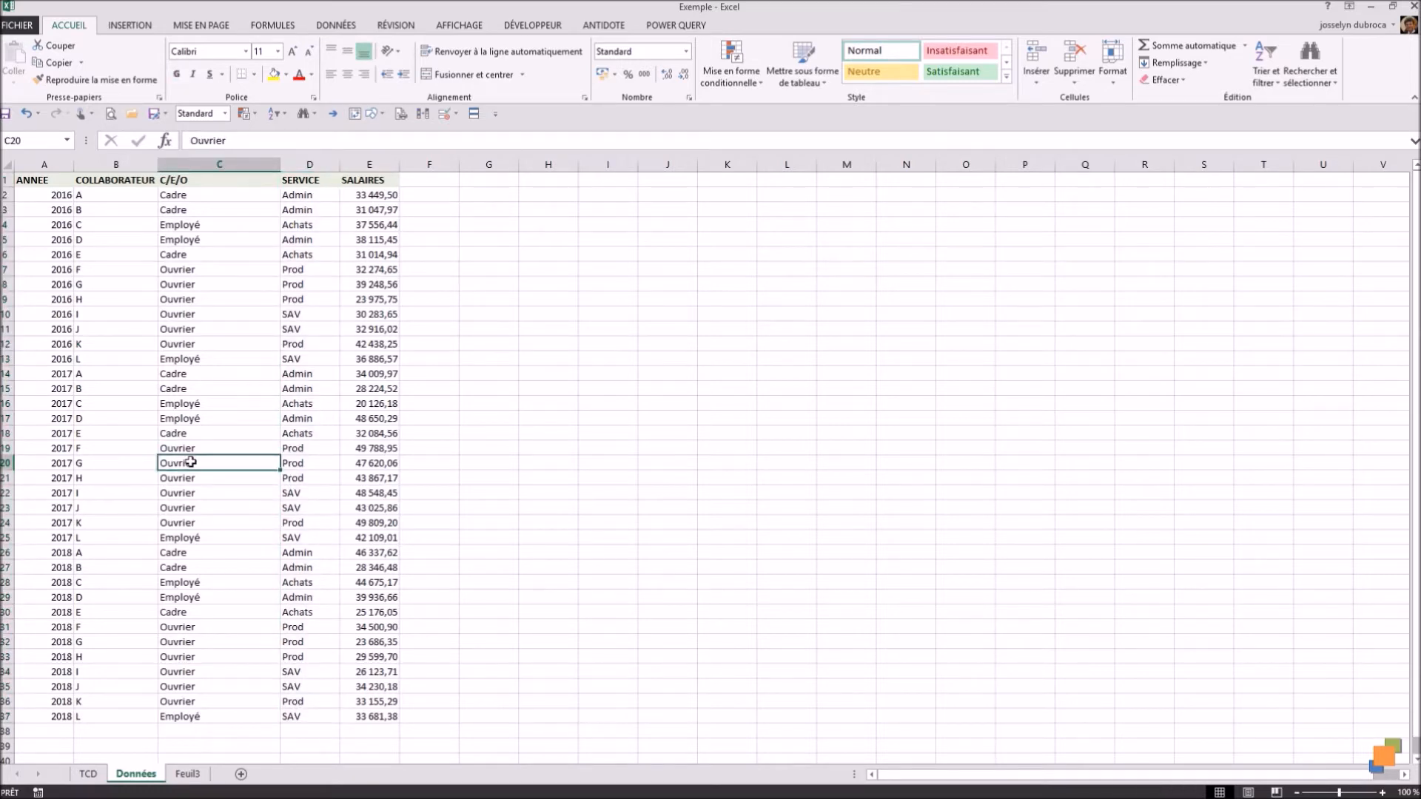
pyautogui.click(95, 775)
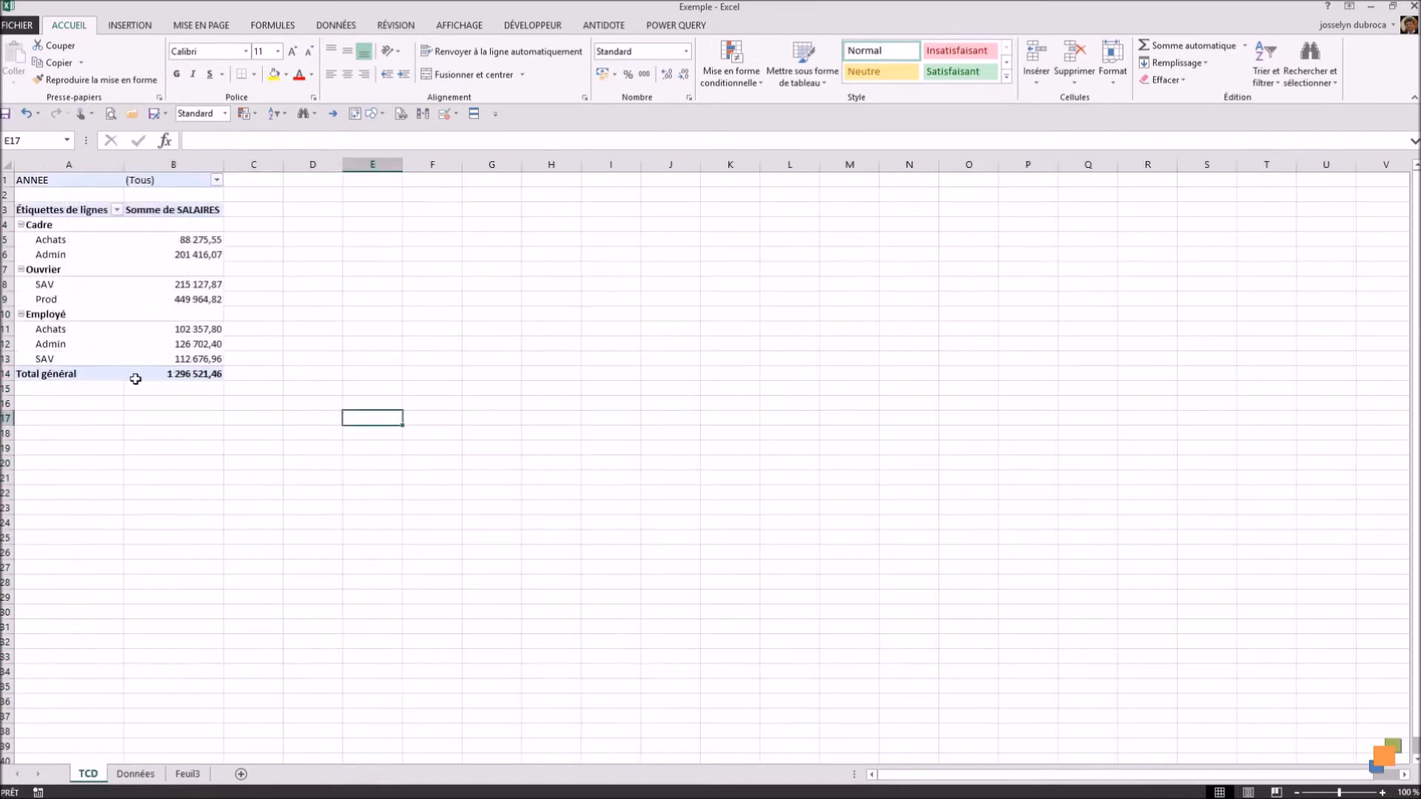
# Step: Filter the pivot table's ANNEE report filter to show only 2016
pyautogui.moveTo(150, 318)
pyautogui.click(216, 180)
pyautogui.click(69, 213)
pyautogui.click(68, 226)
pyautogui.click(127, 368)
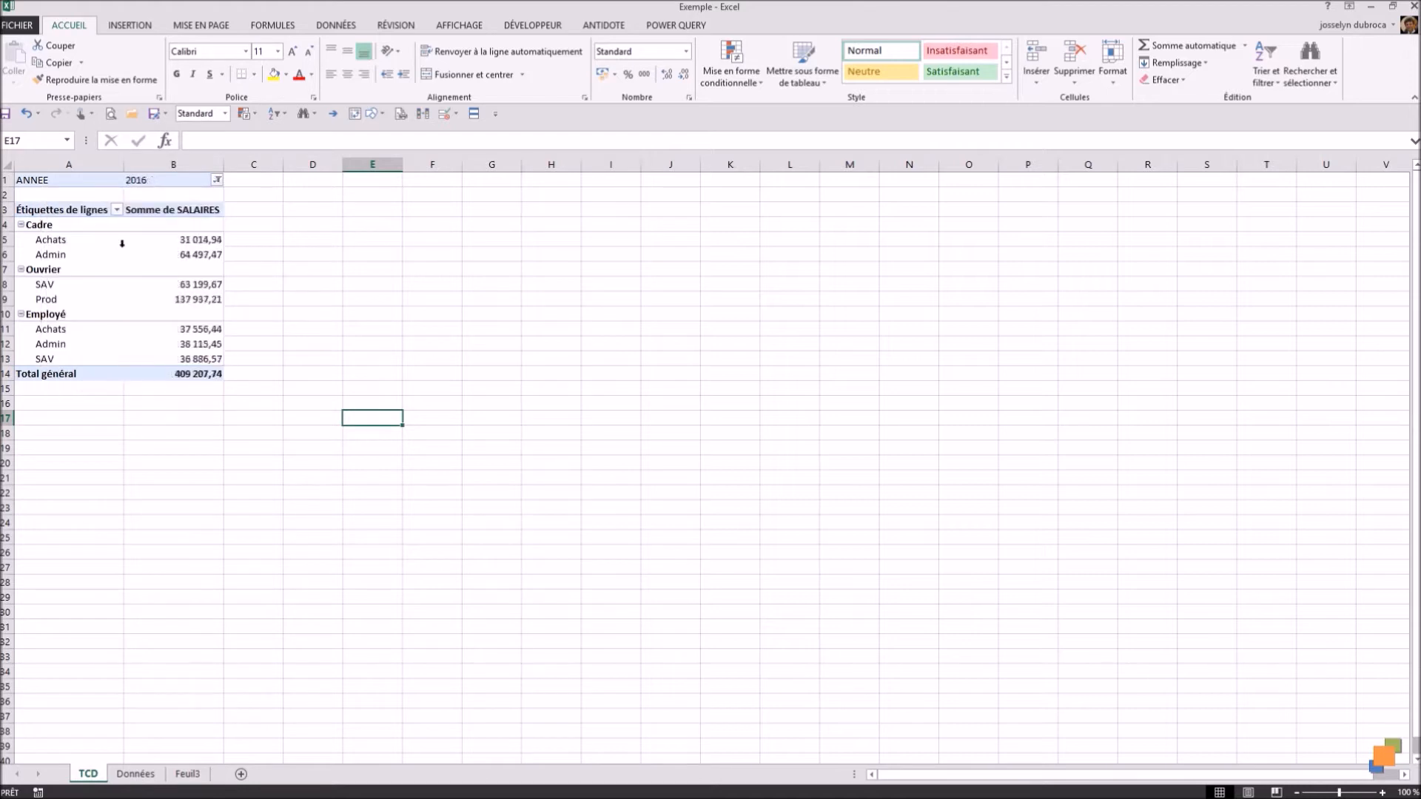
# Step: Switch the pivot table's ANNEE report filter to show only 2017
pyautogui.moveTo(196, 351)
pyautogui.click(216, 180)
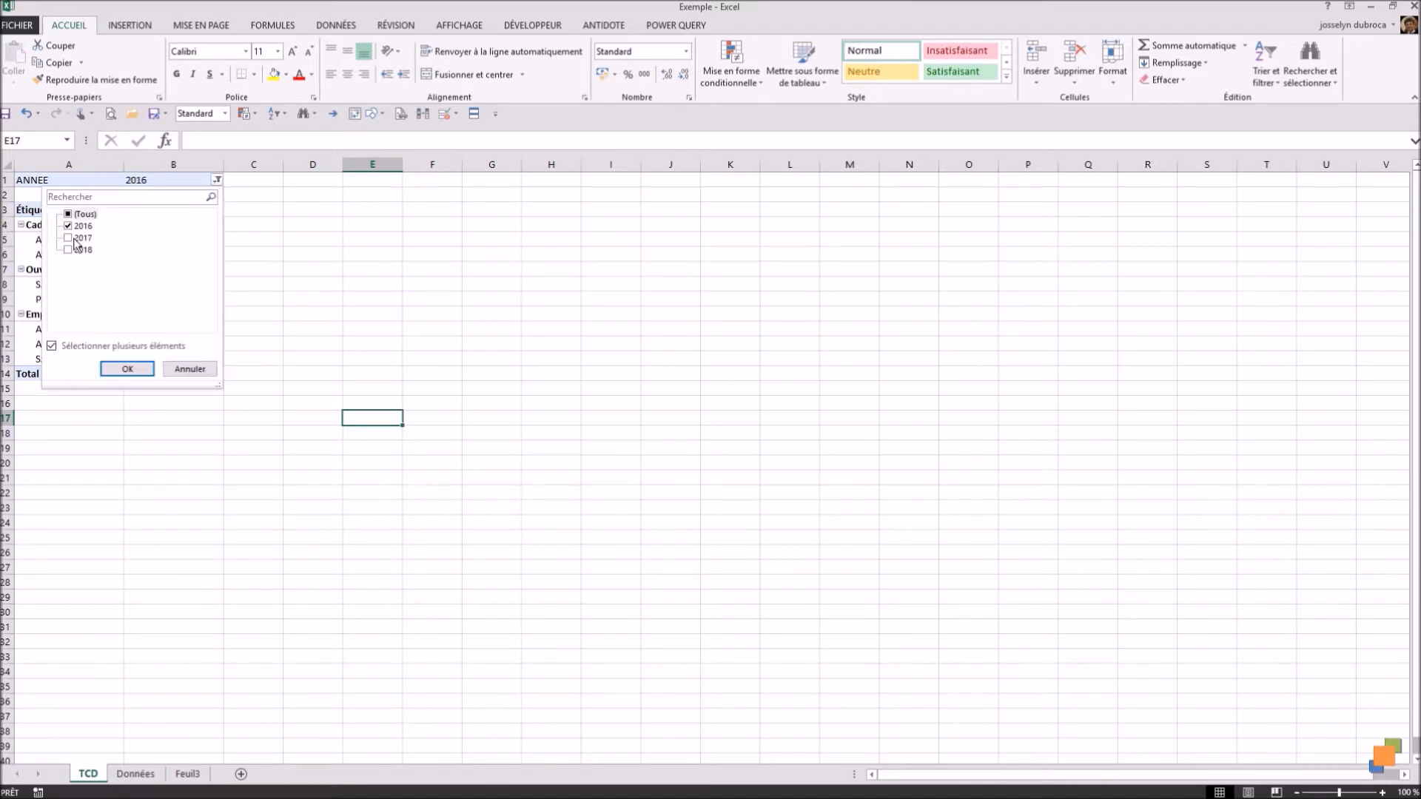
pyautogui.click(68, 237)
pyautogui.click(68, 226)
pyautogui.click(126, 368)
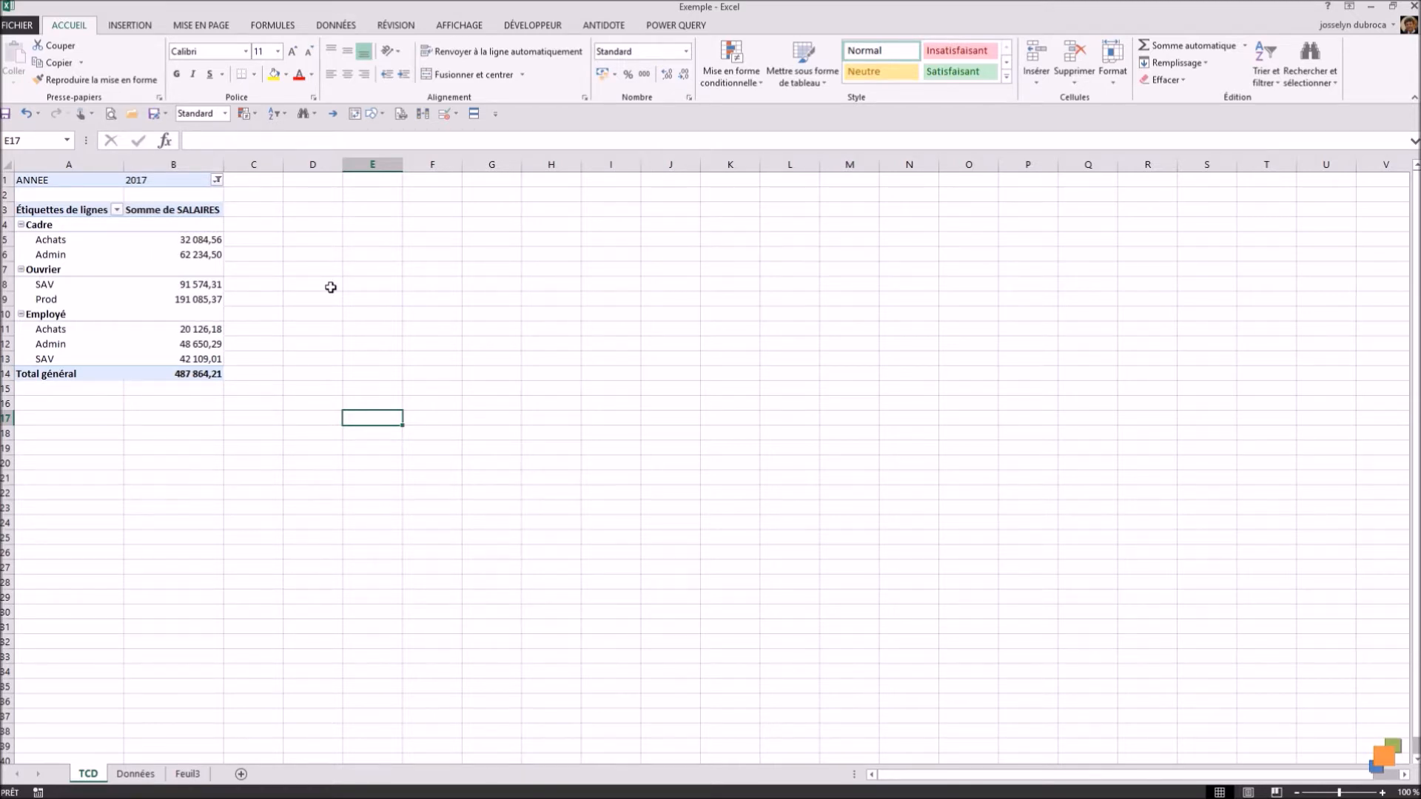
# Step: Add 2016 to the ANNEE report filter so that both 2016 and 2017 are included
pyautogui.moveTo(201, 237)
pyautogui.click(217, 181)
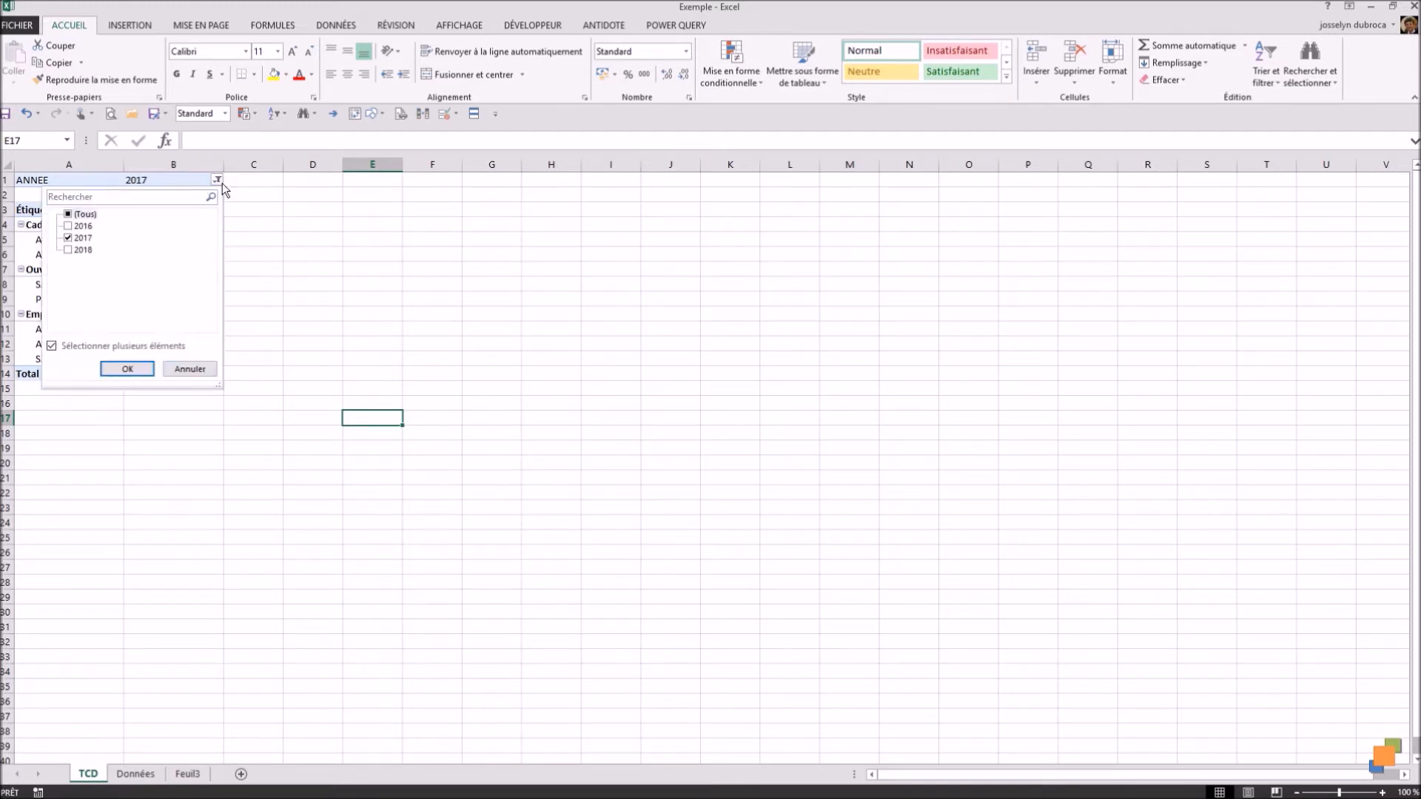
pyautogui.click(68, 226)
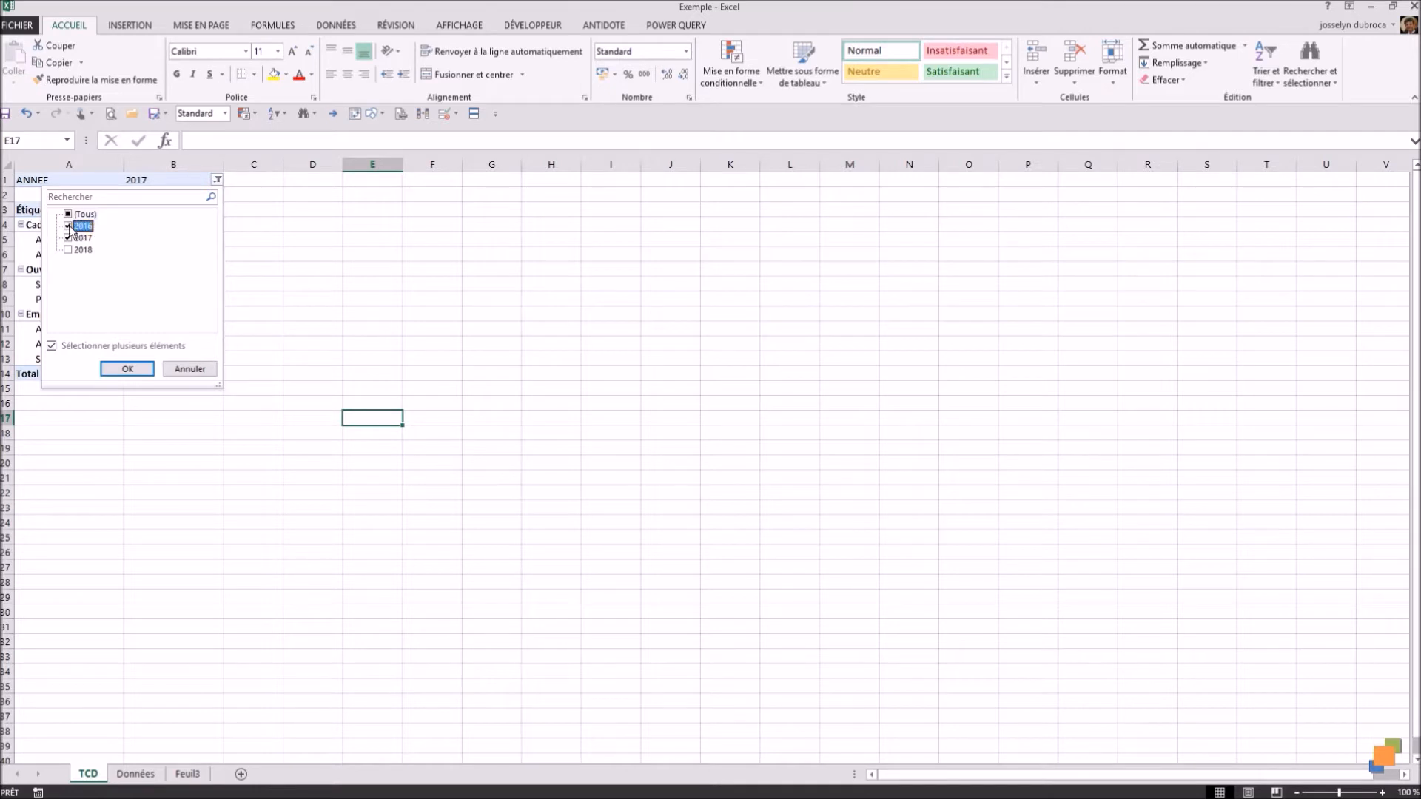
pyautogui.click(120, 372)
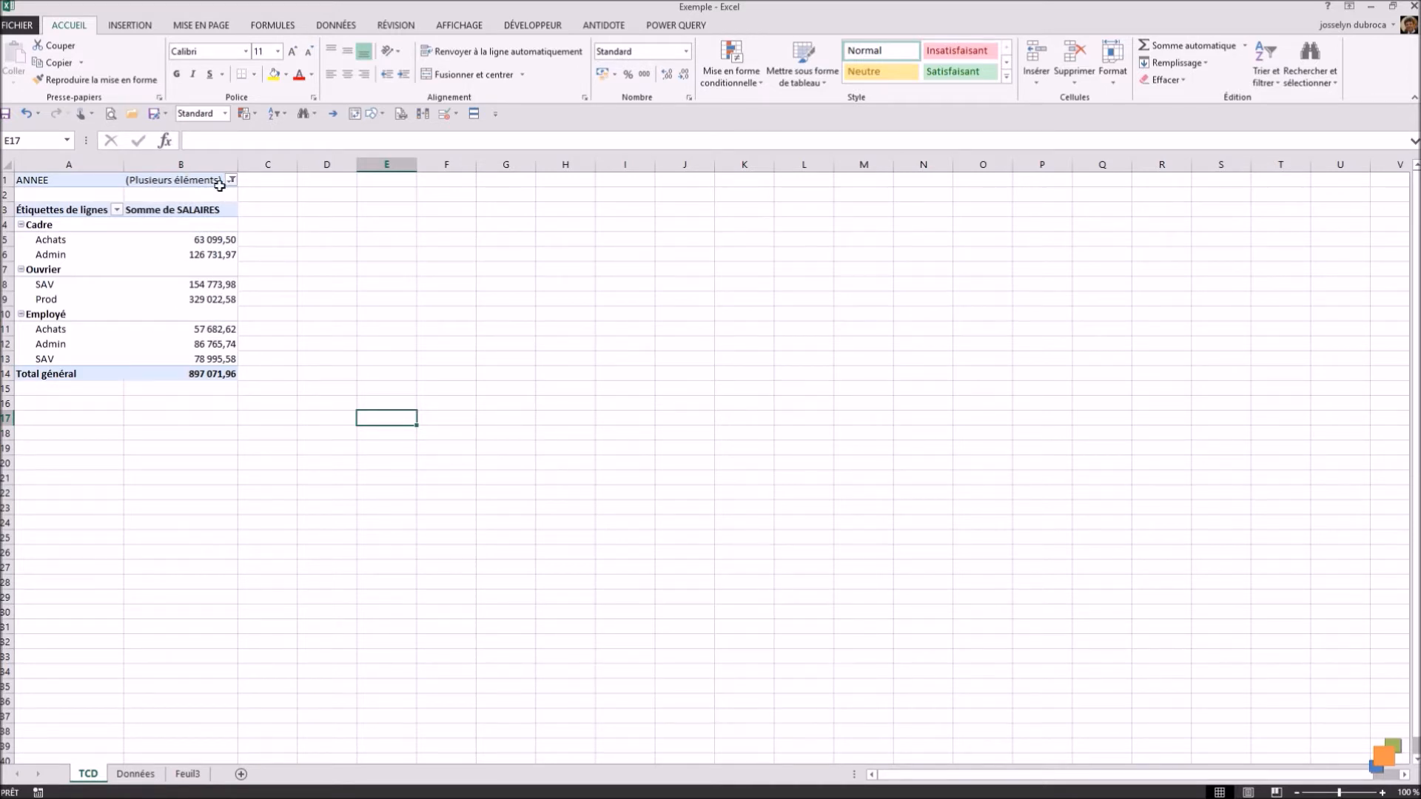
# Step: Exclude the Cadre category from the pivot table's C/E/O row labels
pyautogui.click(116, 210)
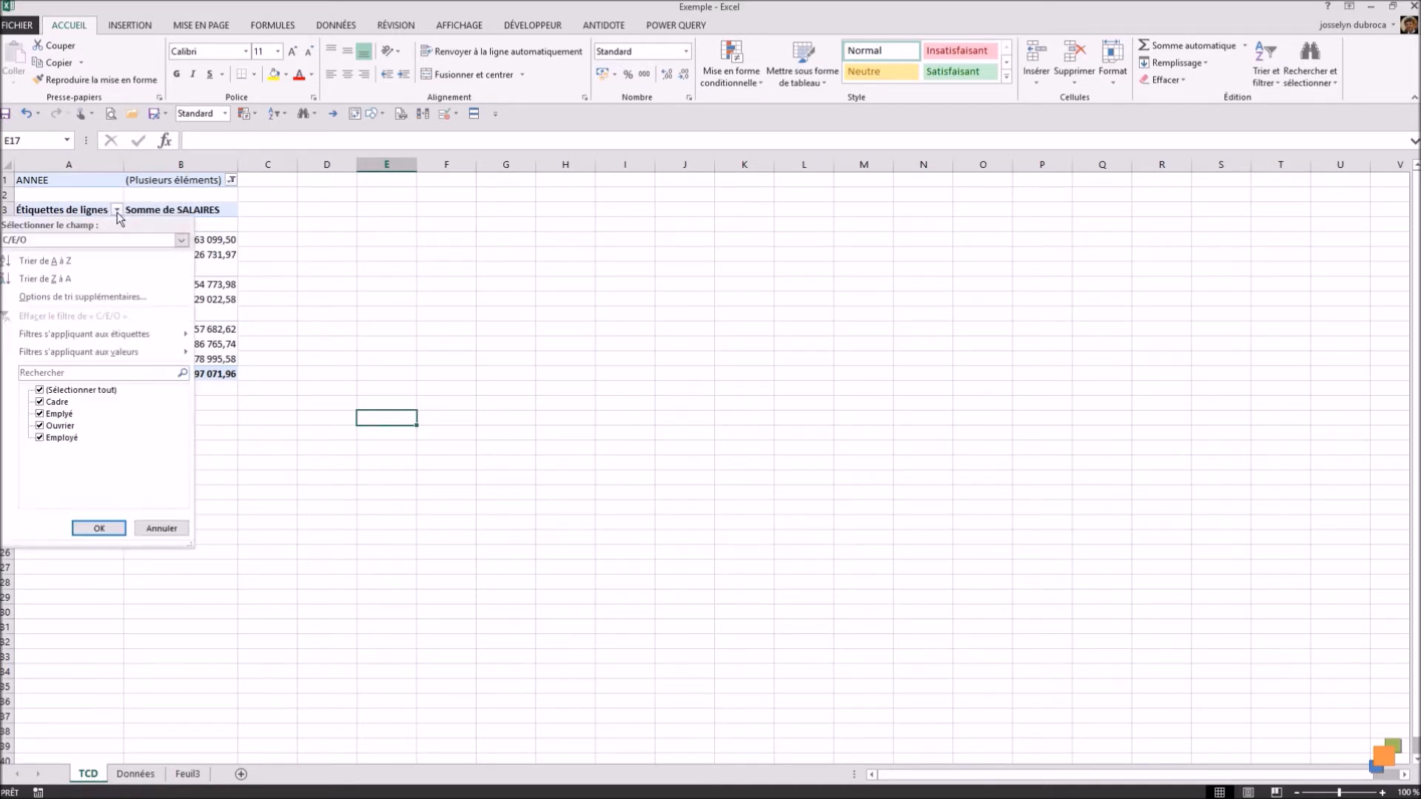
pyautogui.click(41, 402)
pyautogui.click(40, 414)
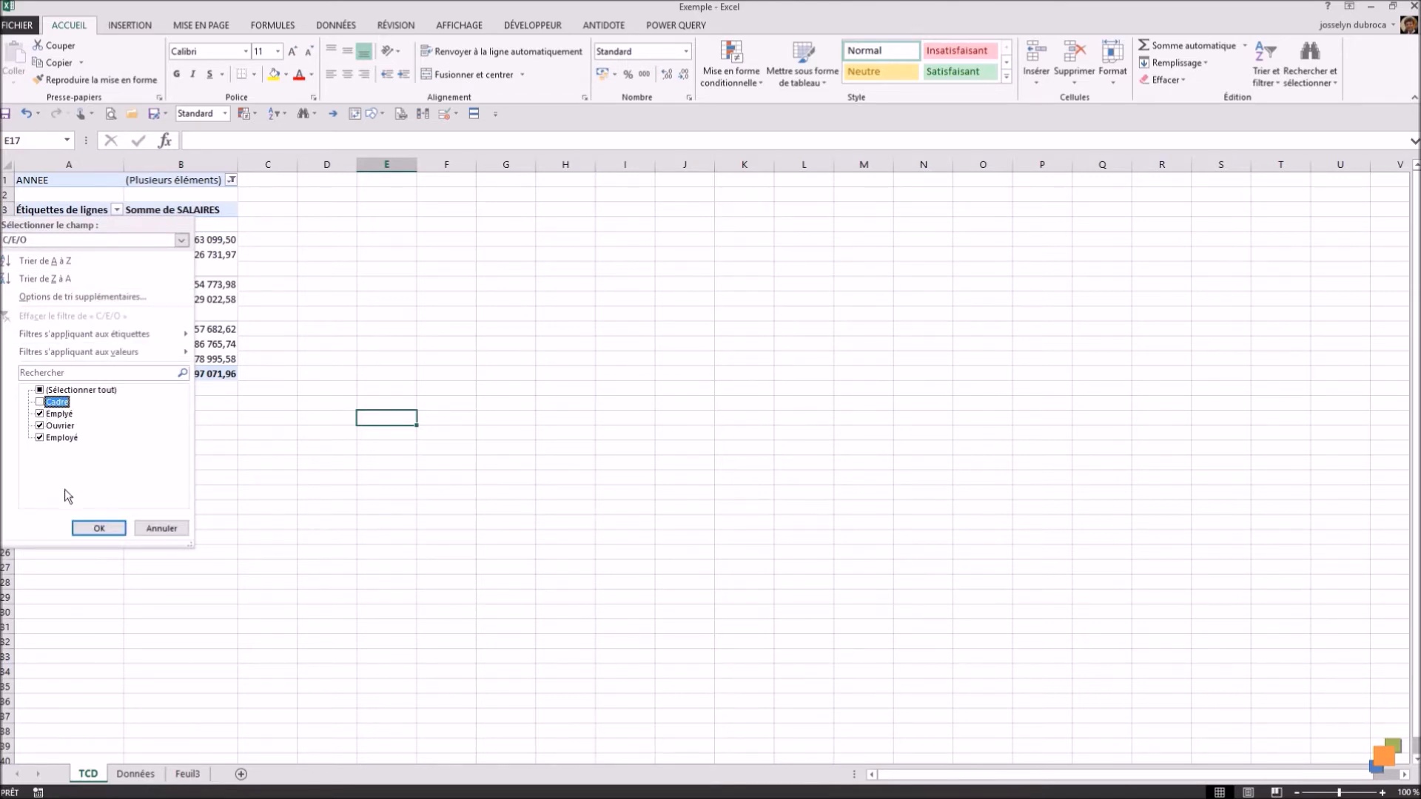
pyautogui.click(91, 528)
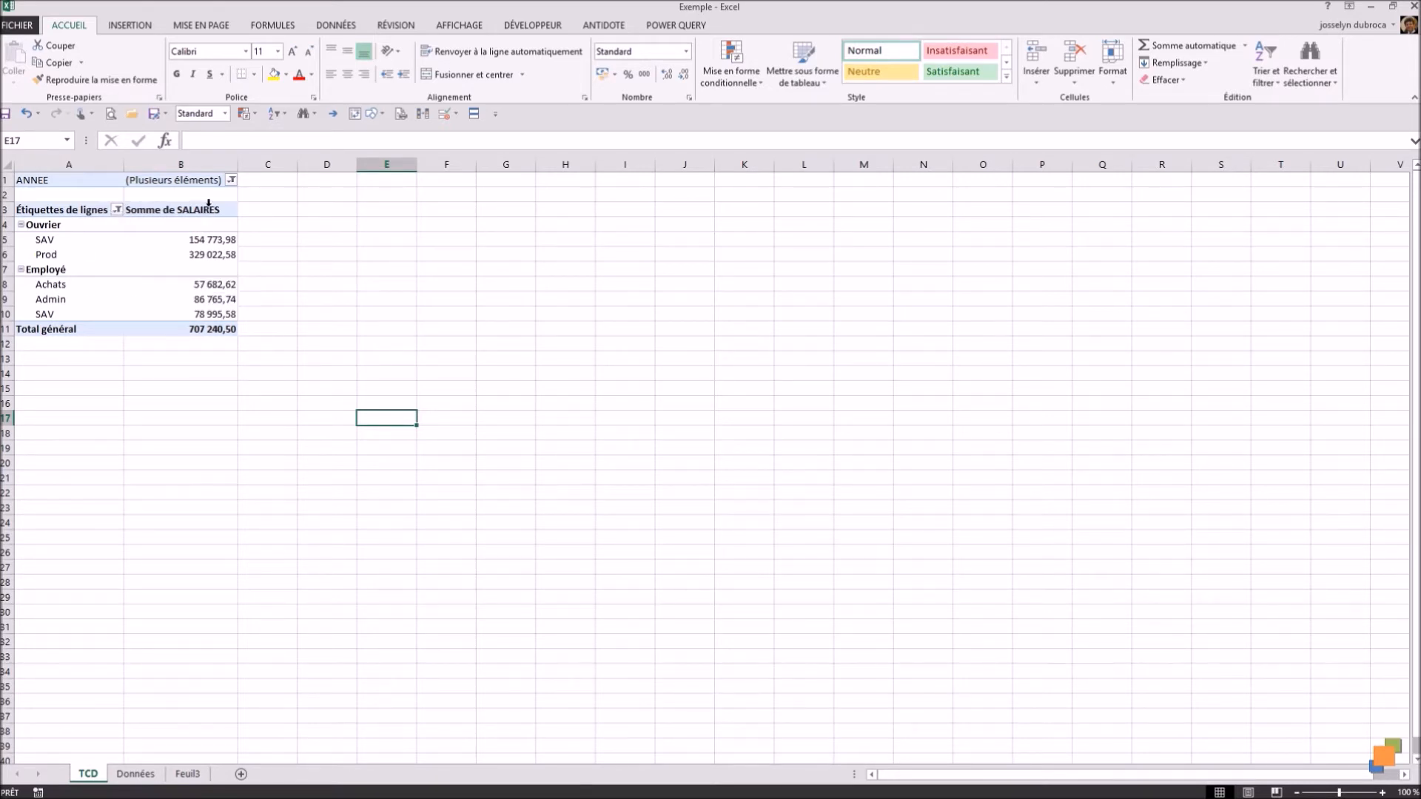
# Step: Reset the ANNEE report filter to all years and the C/E/O row filter to all categories
pyautogui.click(231, 180)
pyautogui.click(82, 214)
pyautogui.click(141, 368)
pyautogui.click(117, 209)
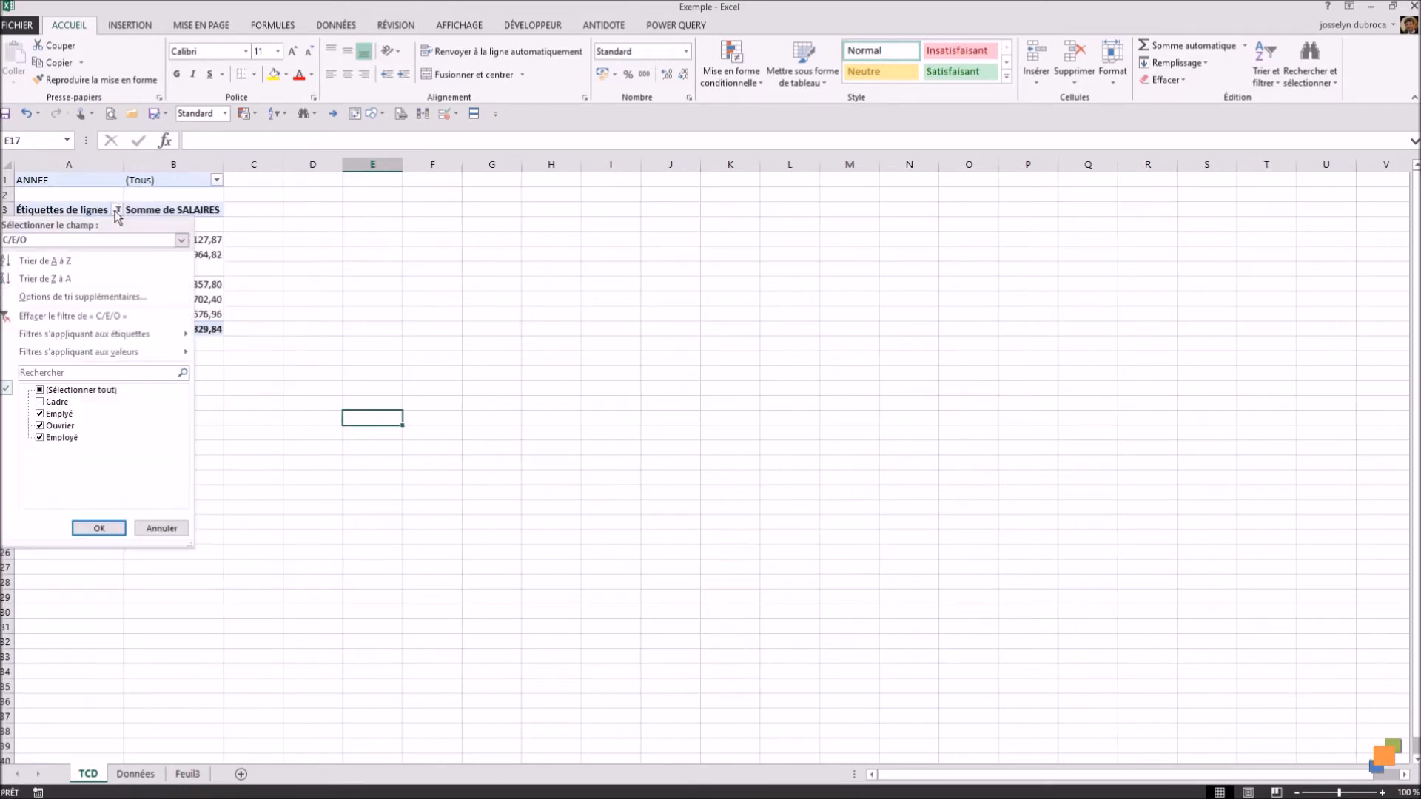
pyautogui.click(39, 390)
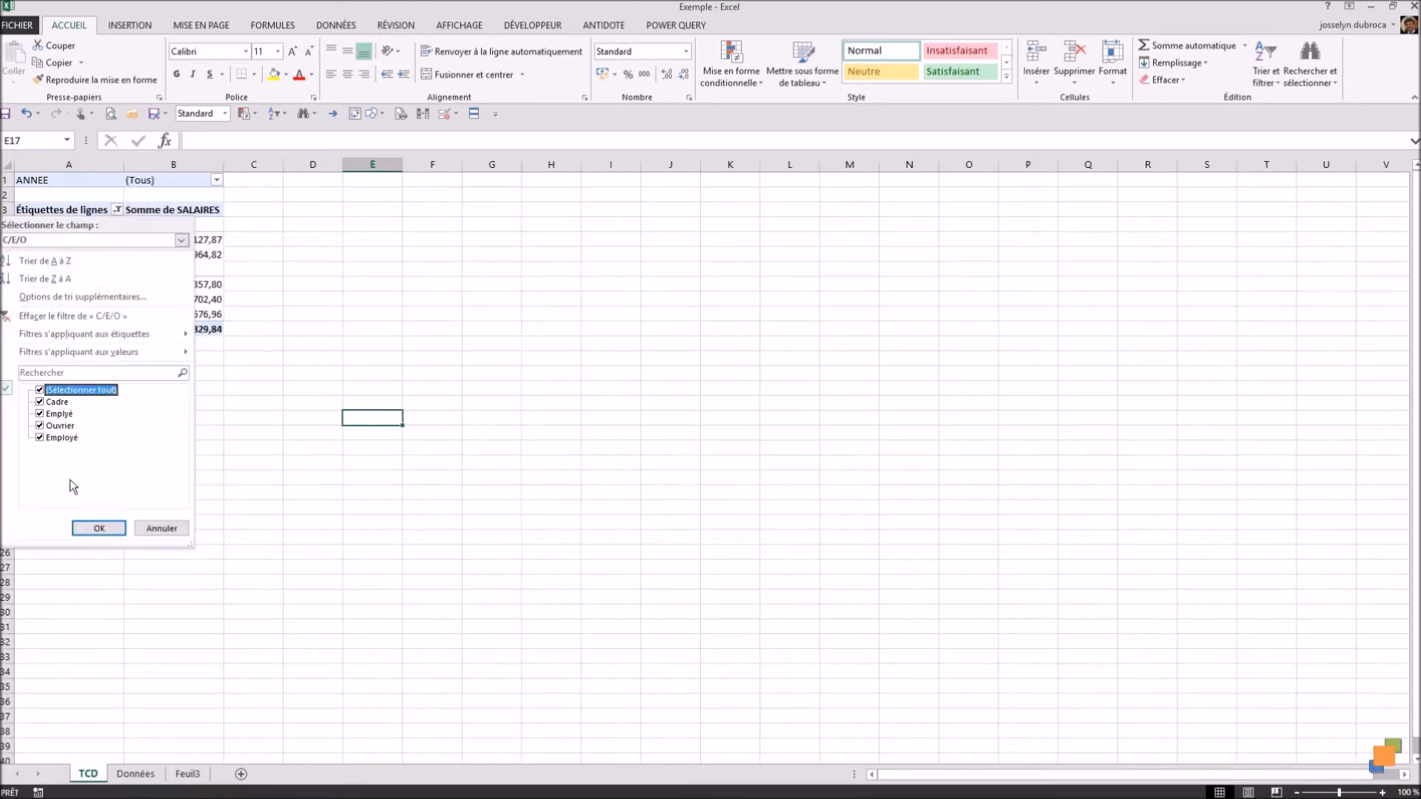
pyautogui.click(78, 524)
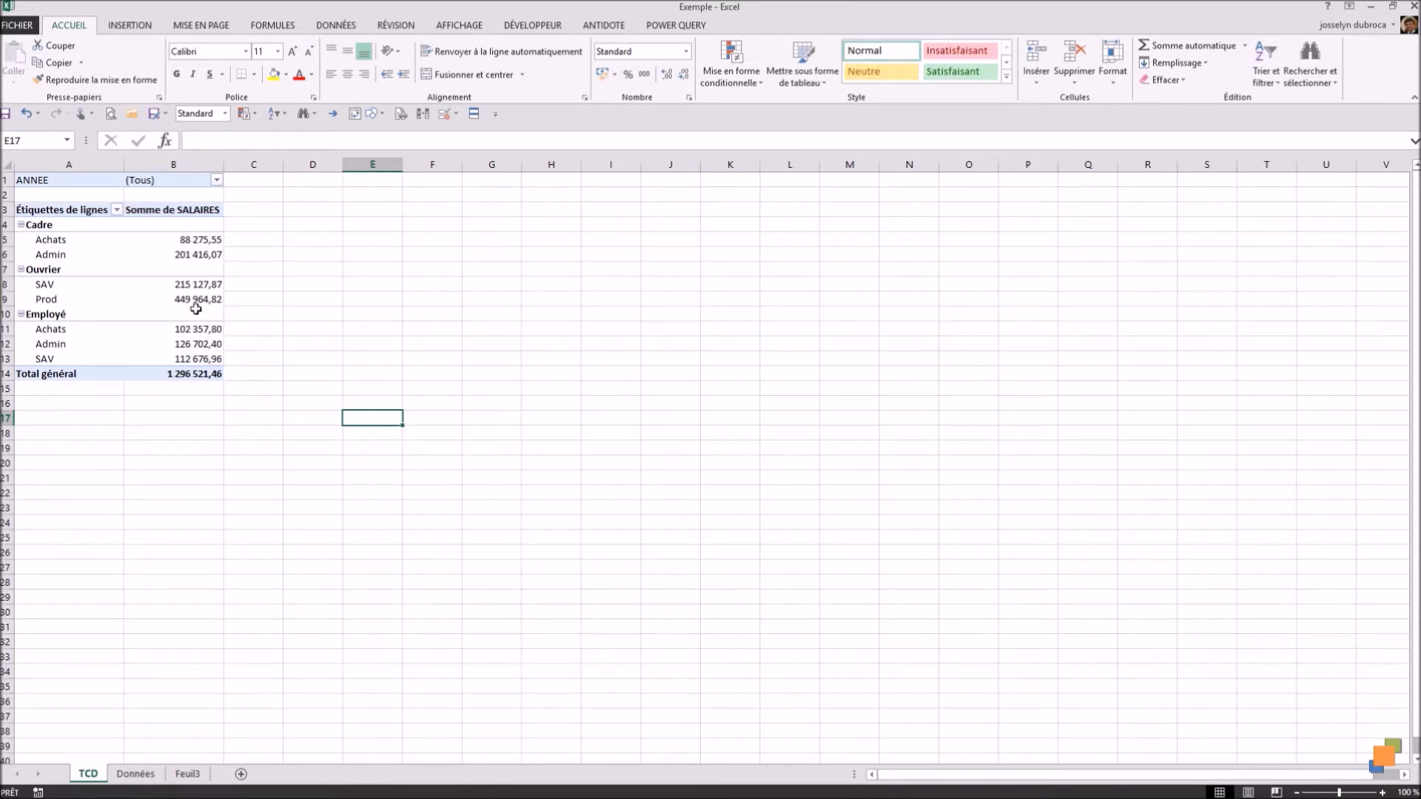
# Step: Insert a slicer for the pivot table's ANNEE field and place it beside the table, level with its first row
pyautogui.click(142, 266)
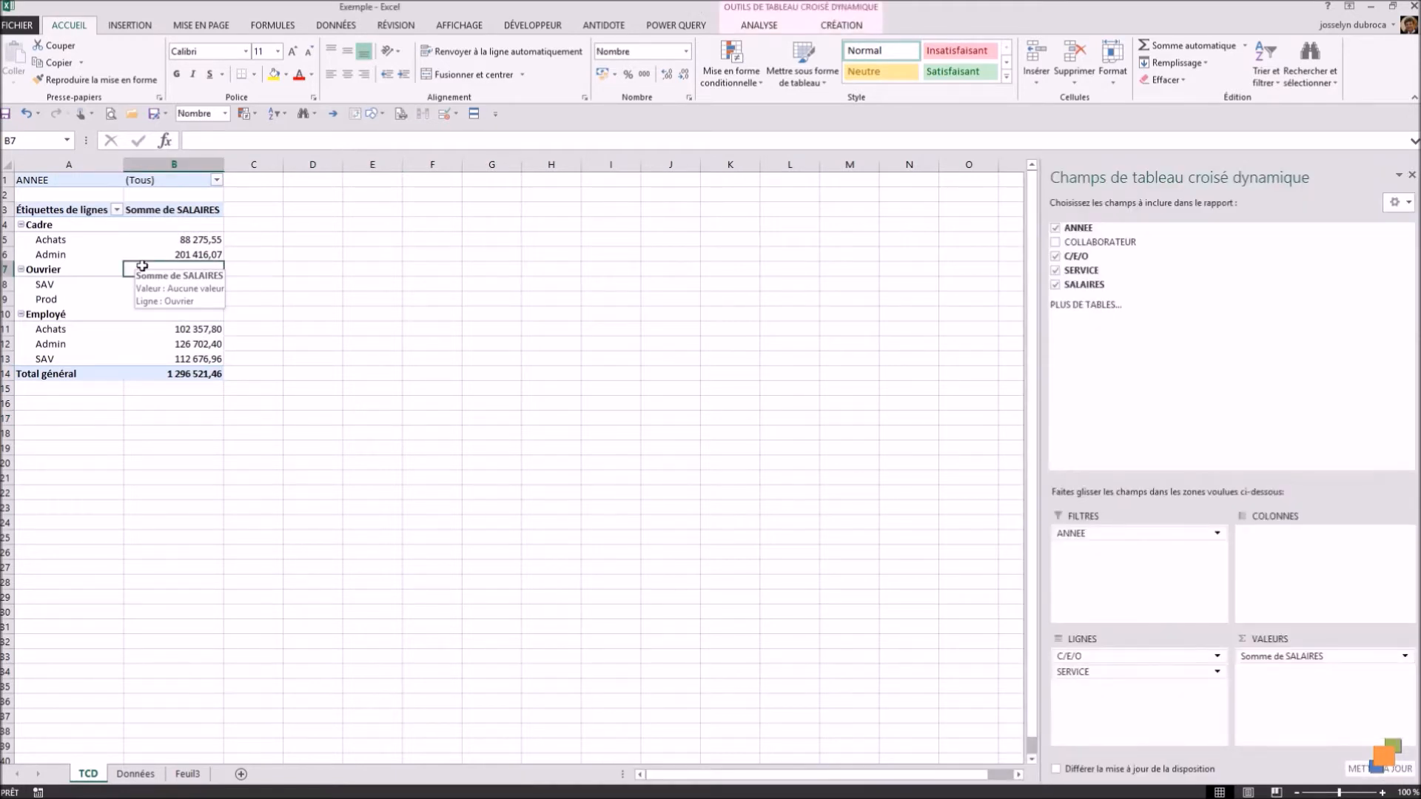
pyautogui.click(759, 28)
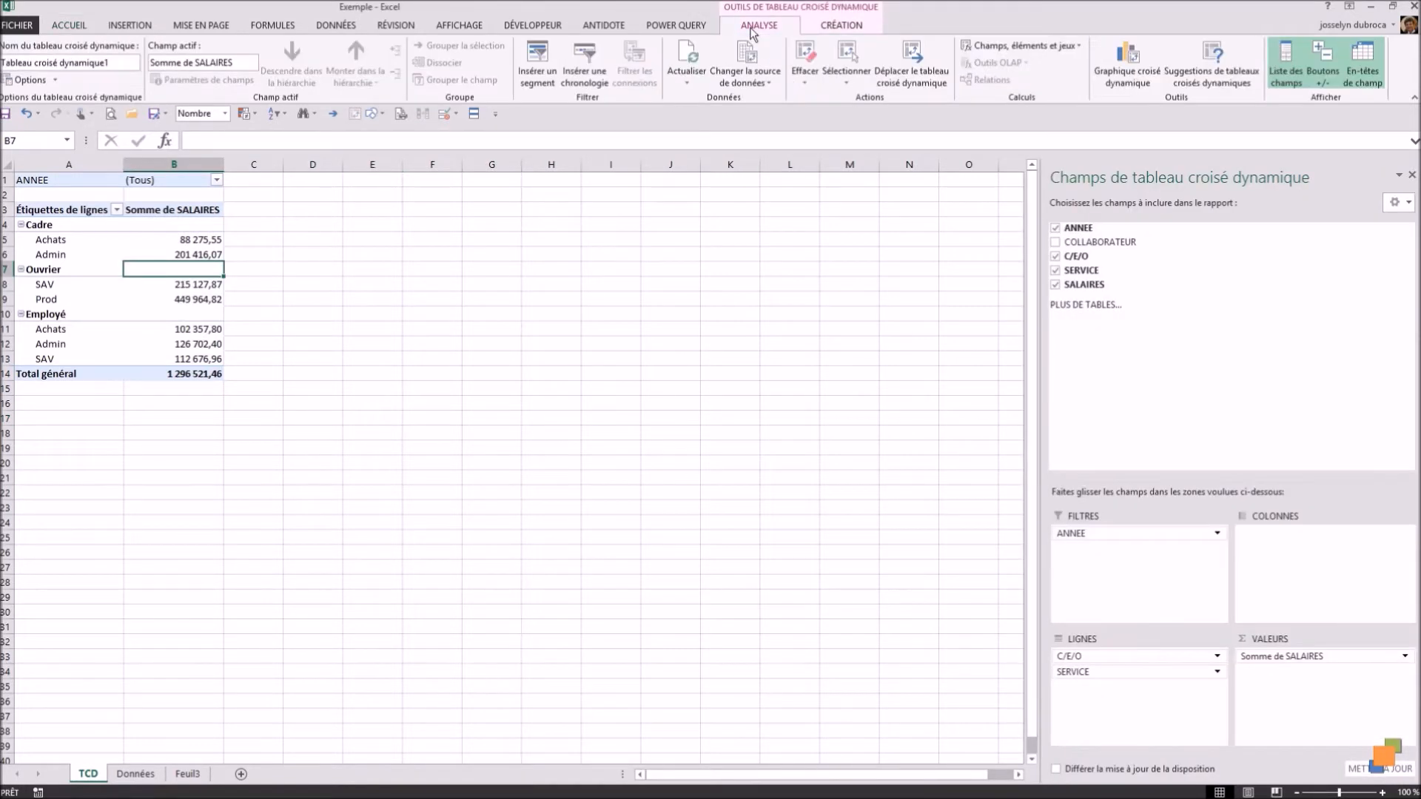
pyautogui.click(838, 27)
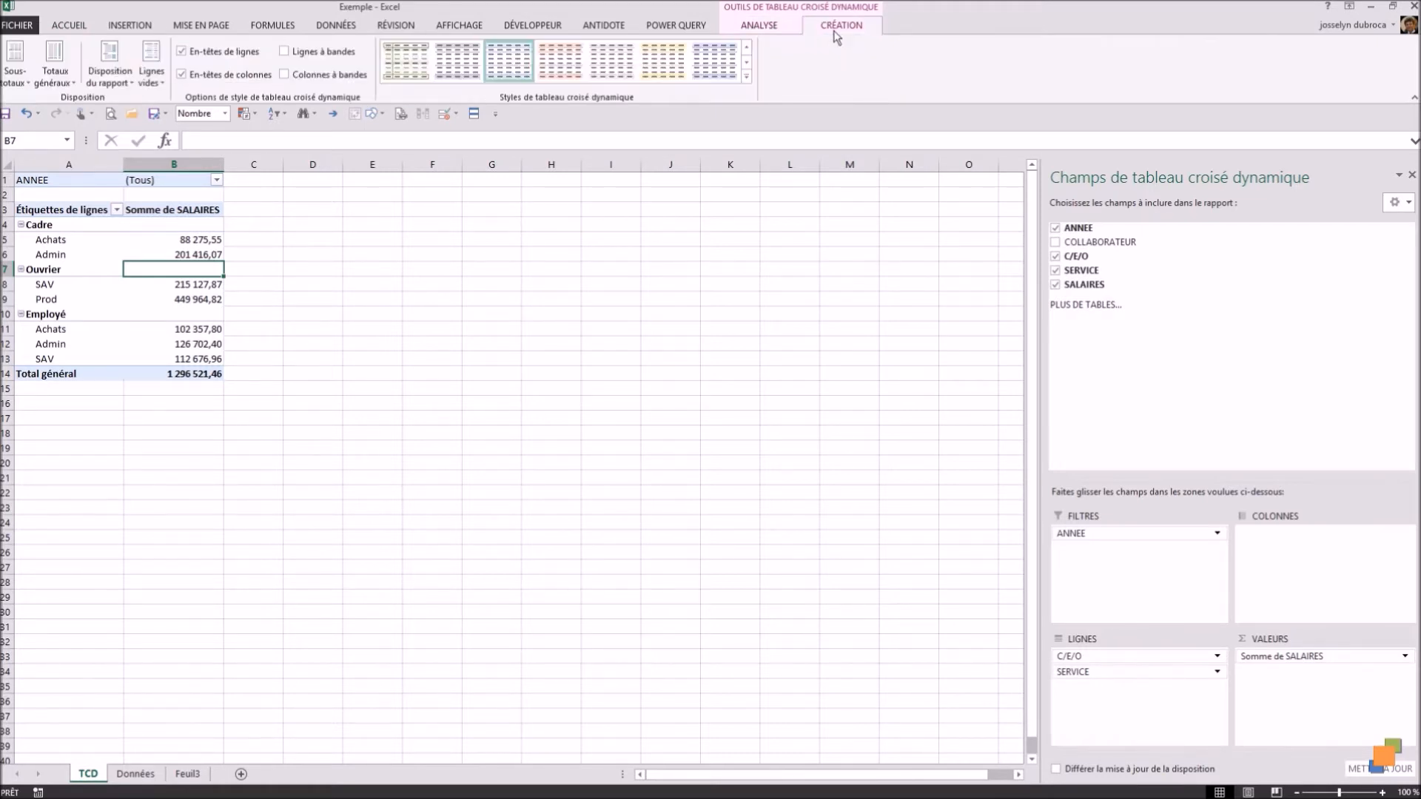
pyautogui.click(764, 30)
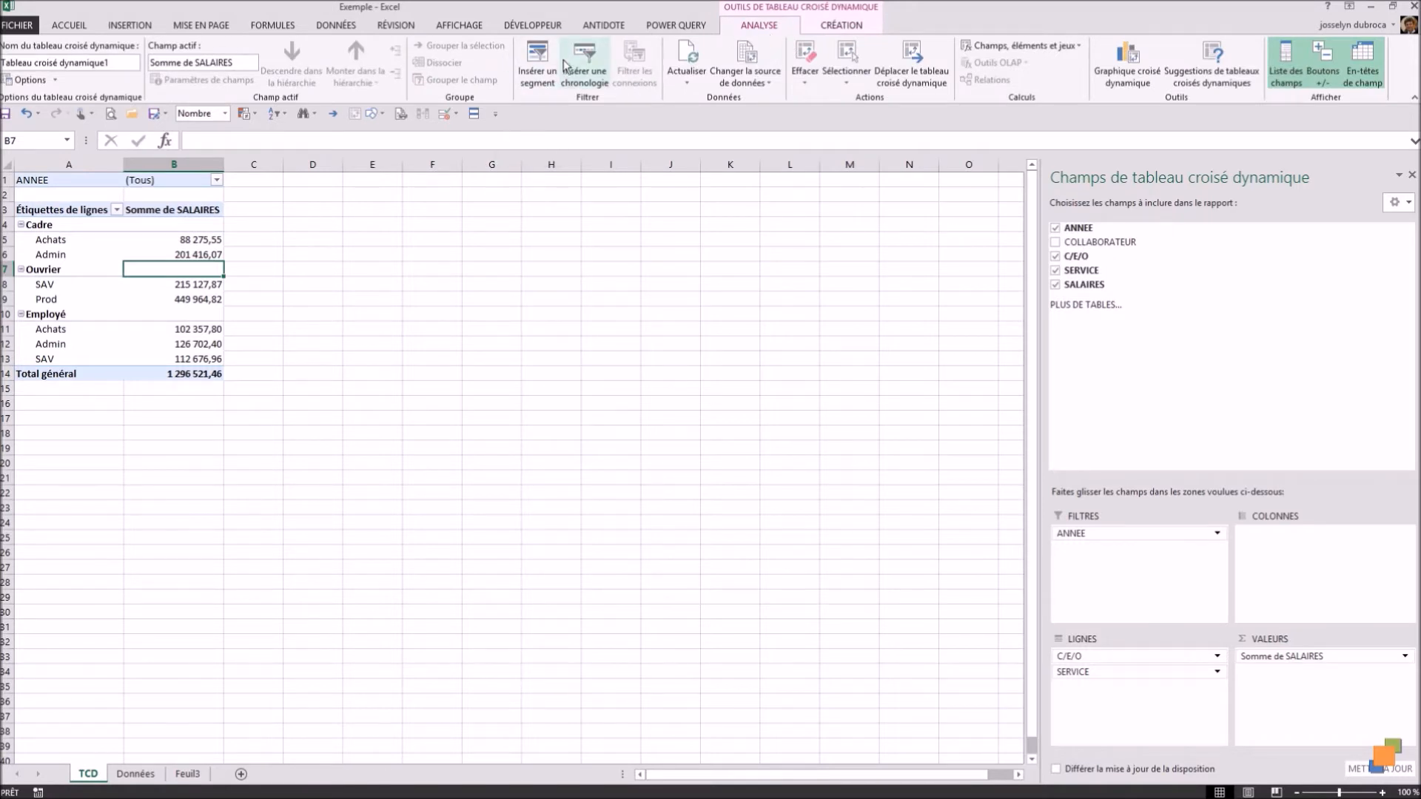
pyautogui.click(538, 65)
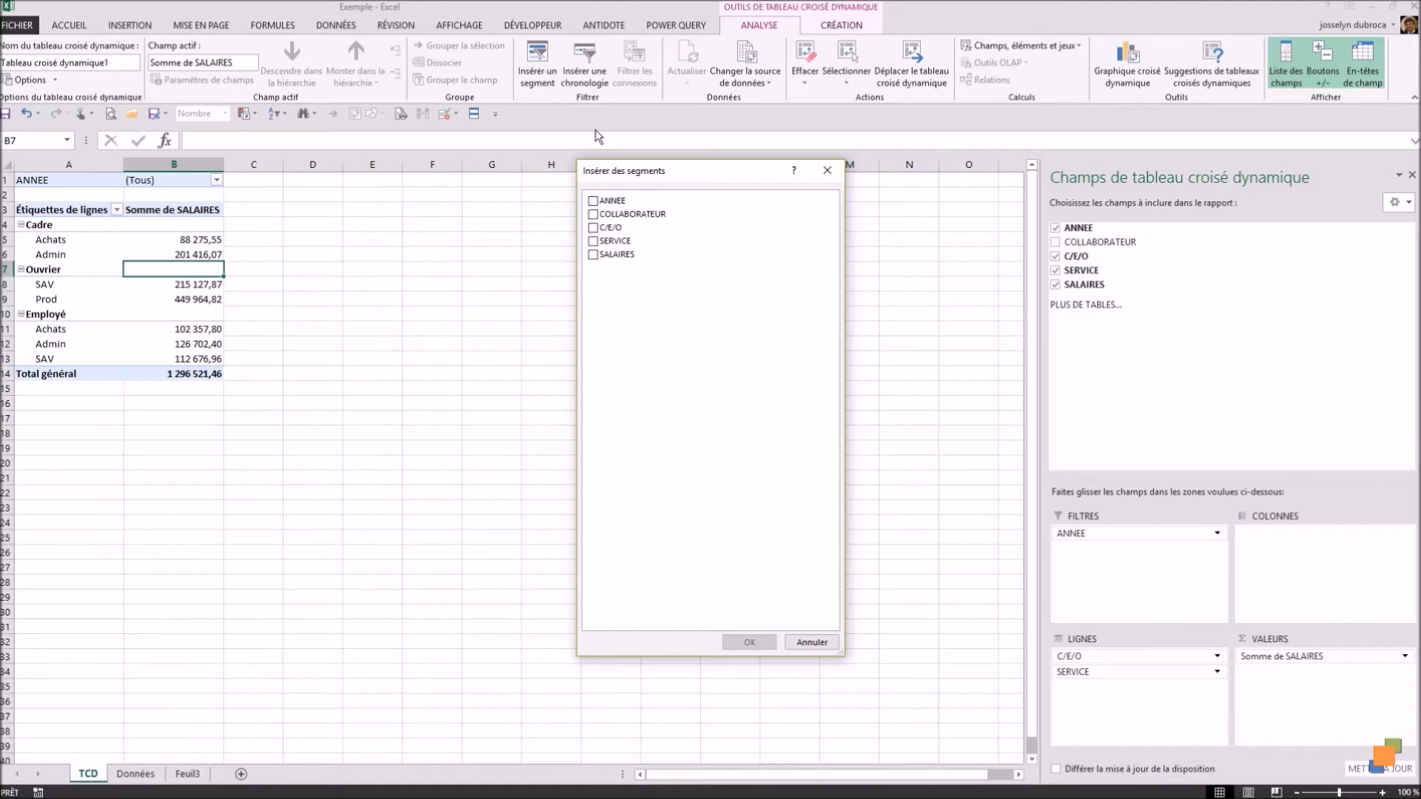
pyautogui.click(598, 204)
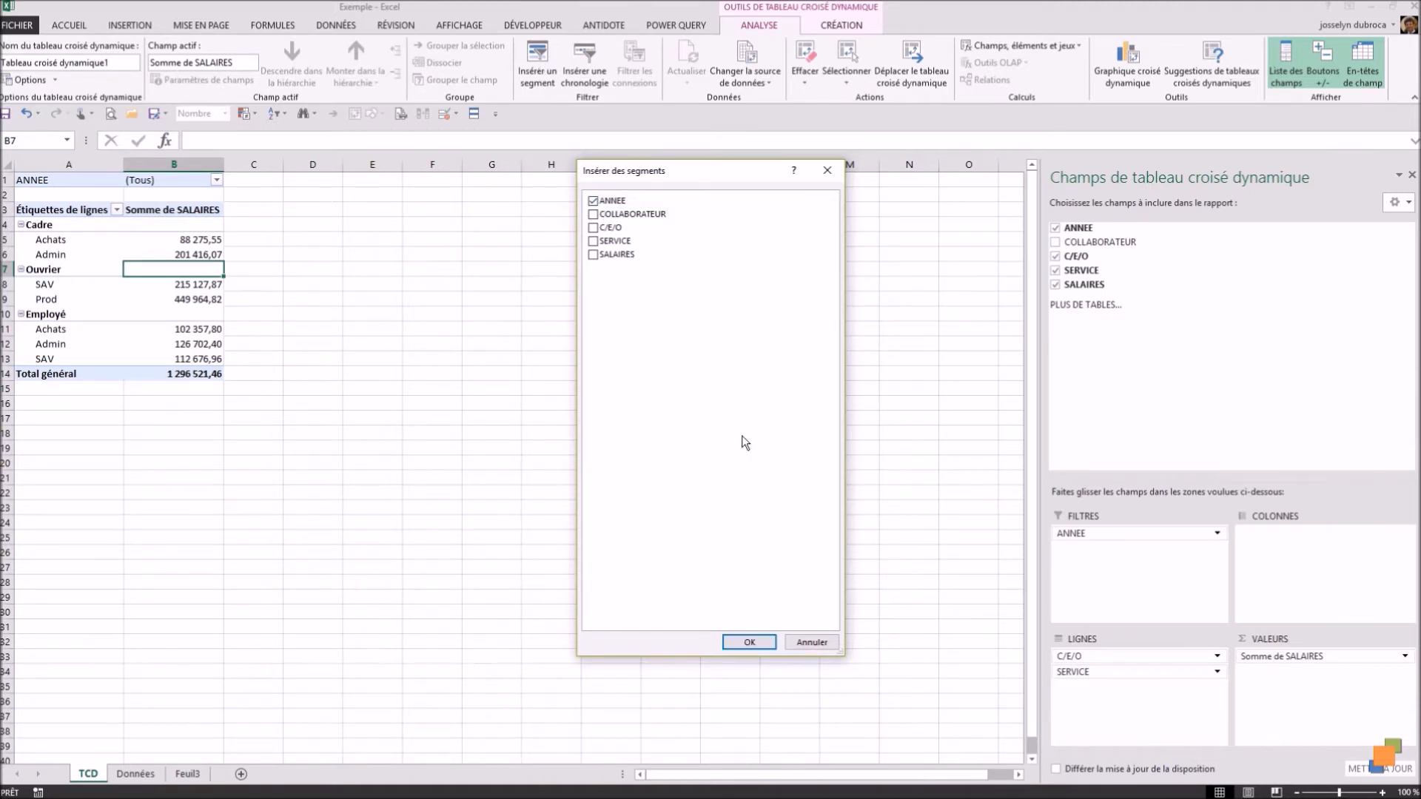
pyautogui.click(749, 641)
pyautogui.moveTo(545, 375); pyautogui.dragTo(423, 177)
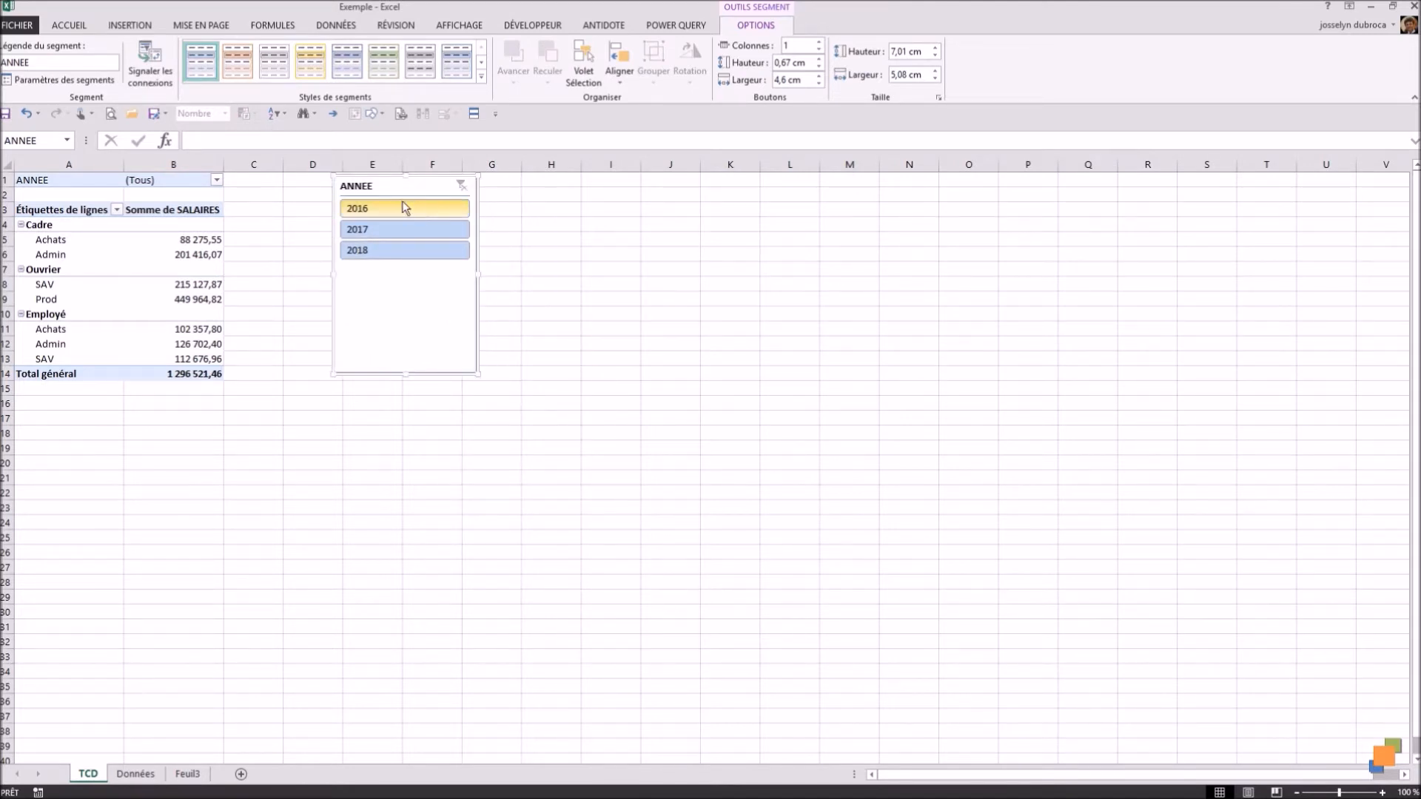
# Step: Filter the pivot table by single years with the ANNEE slicer, switching among 2016, 2017 and 2018 and finishing on 2016
pyautogui.click(386, 209)
pyautogui.click(387, 230)
pyautogui.click(389, 252)
pyautogui.click(381, 229)
pyautogui.click(379, 208)
pyautogui.click(379, 253)
pyautogui.click(377, 229)
pyautogui.click(375, 210)
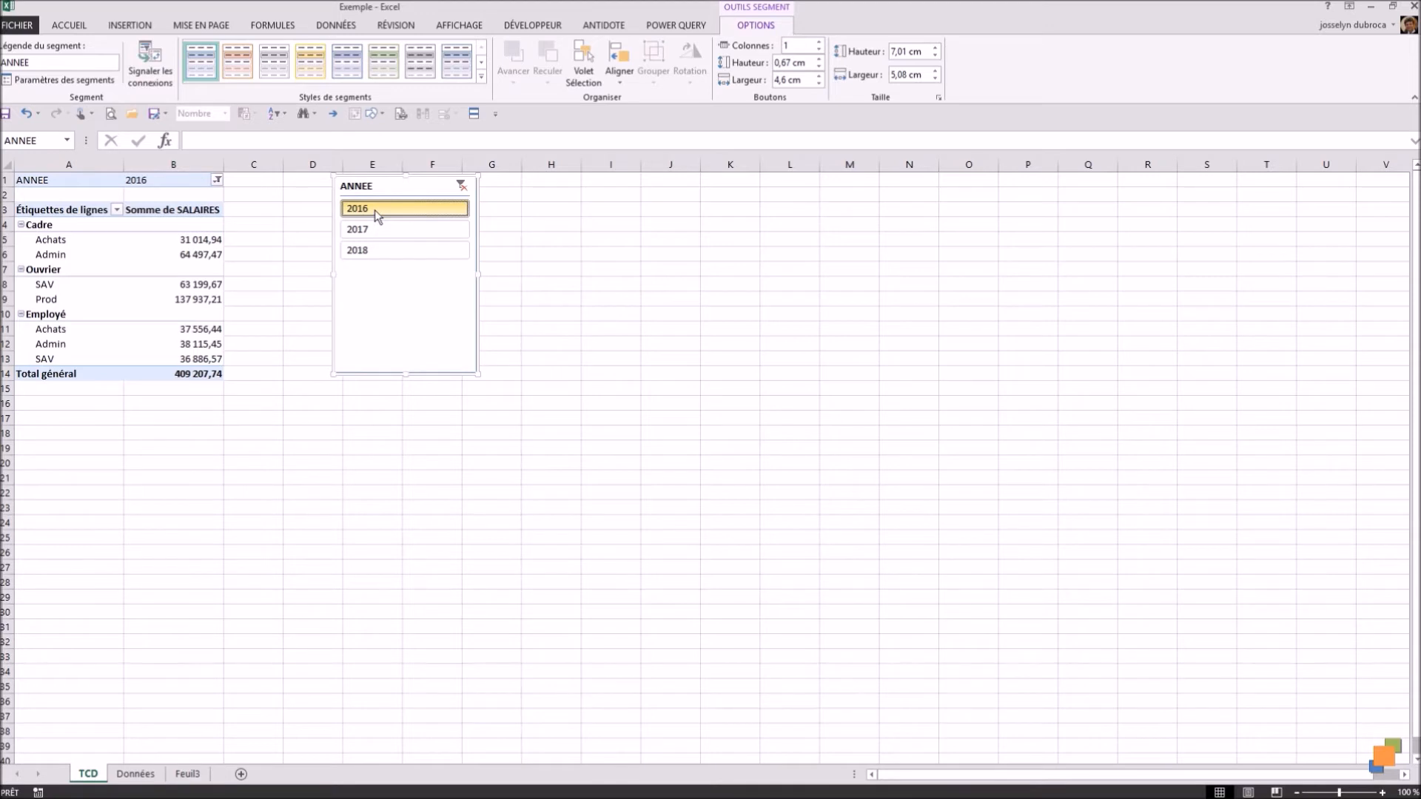
# Step: Try combining 2016 with 2018 and 2016 with 2017 in the ANNEE slicer, and clear its filter
pyautogui.keyDown('ctrl'); pyautogui.click(370, 250); pyautogui.keyUp('ctrl')
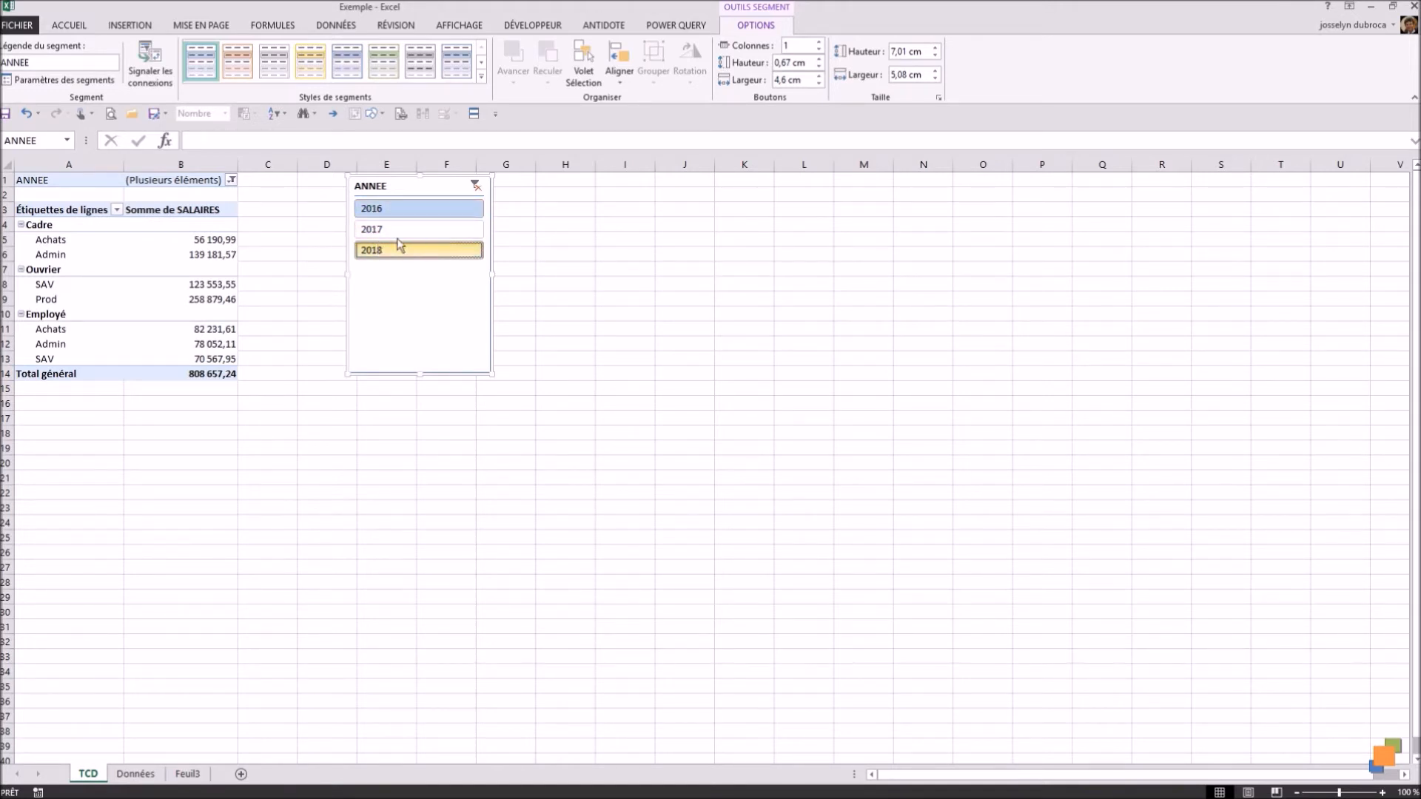
pyautogui.click(386, 210)
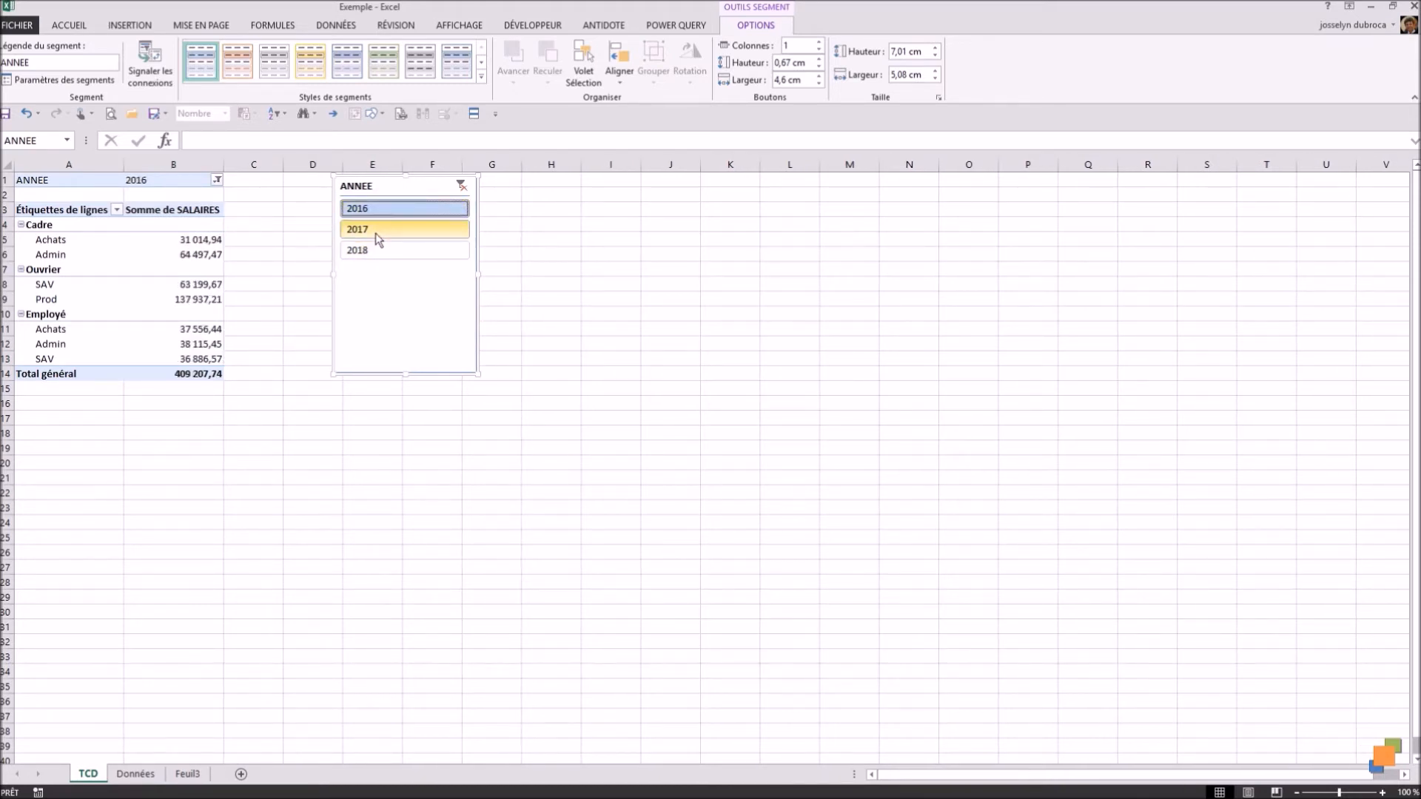
pyautogui.keyDown('ctrl'); pyautogui.click(378, 231); pyautogui.keyUp('ctrl')
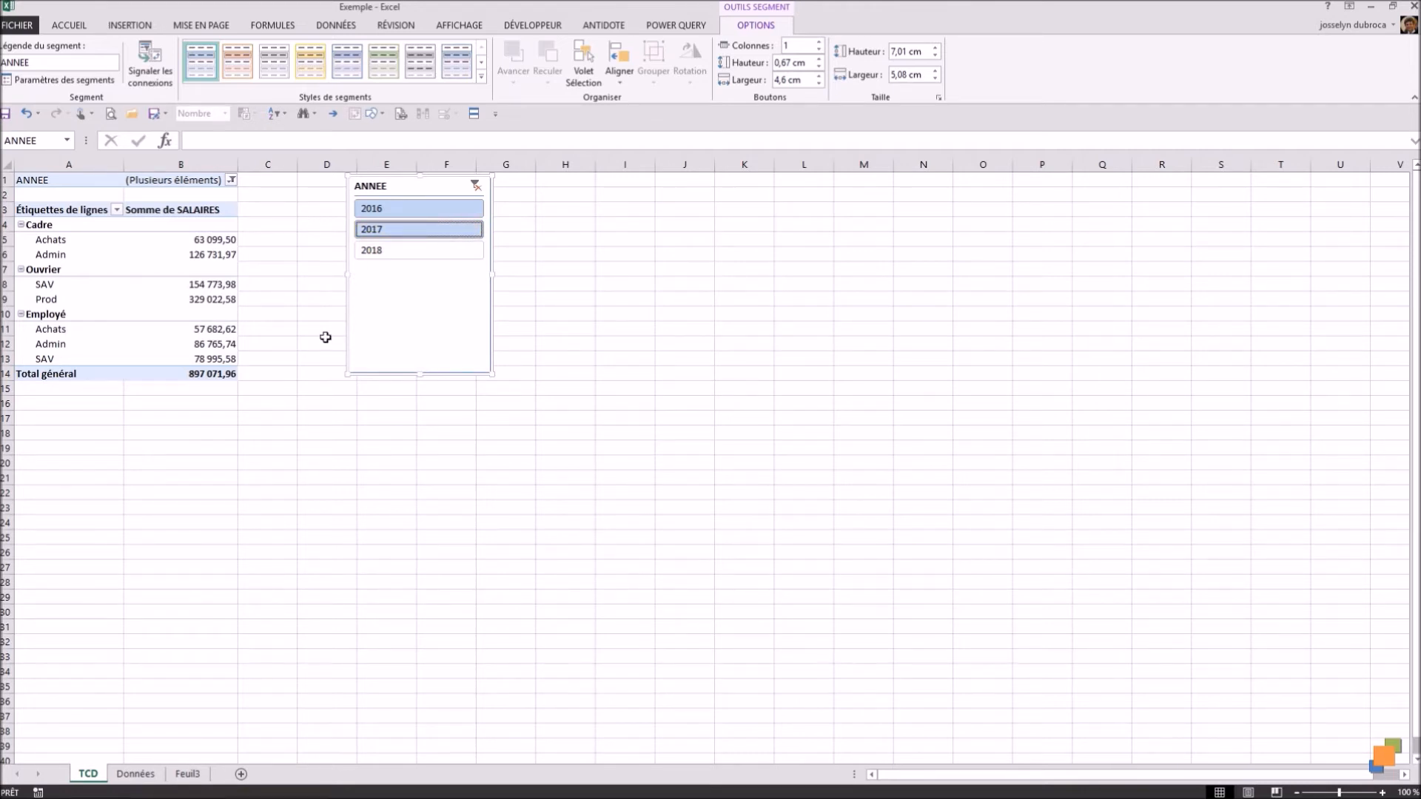
pyautogui.click(476, 186)
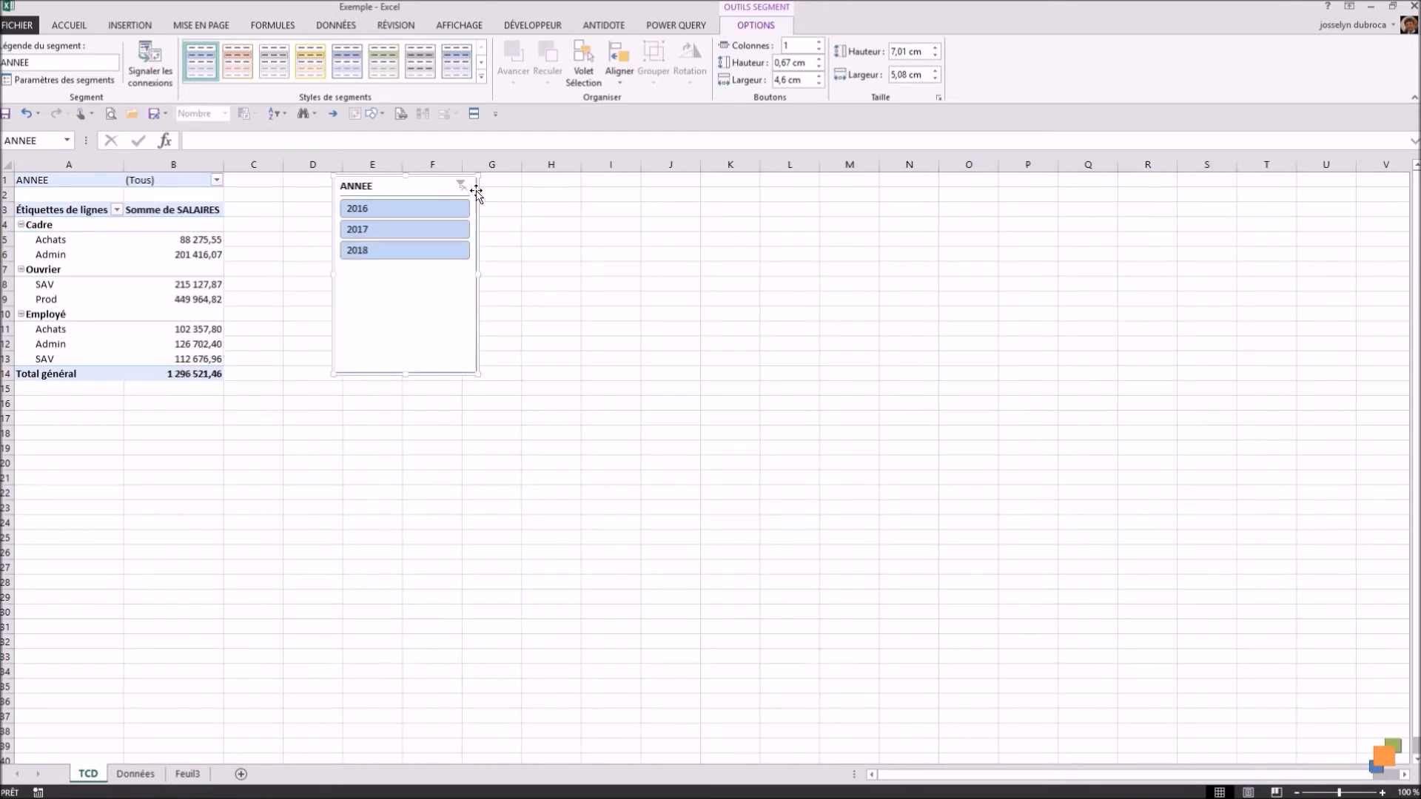
# Step: Insert a slicer for the pivot table's SERVICE field and place it beside the ANNEE slicer, aligned with its top edge
pyautogui.click(178, 269)
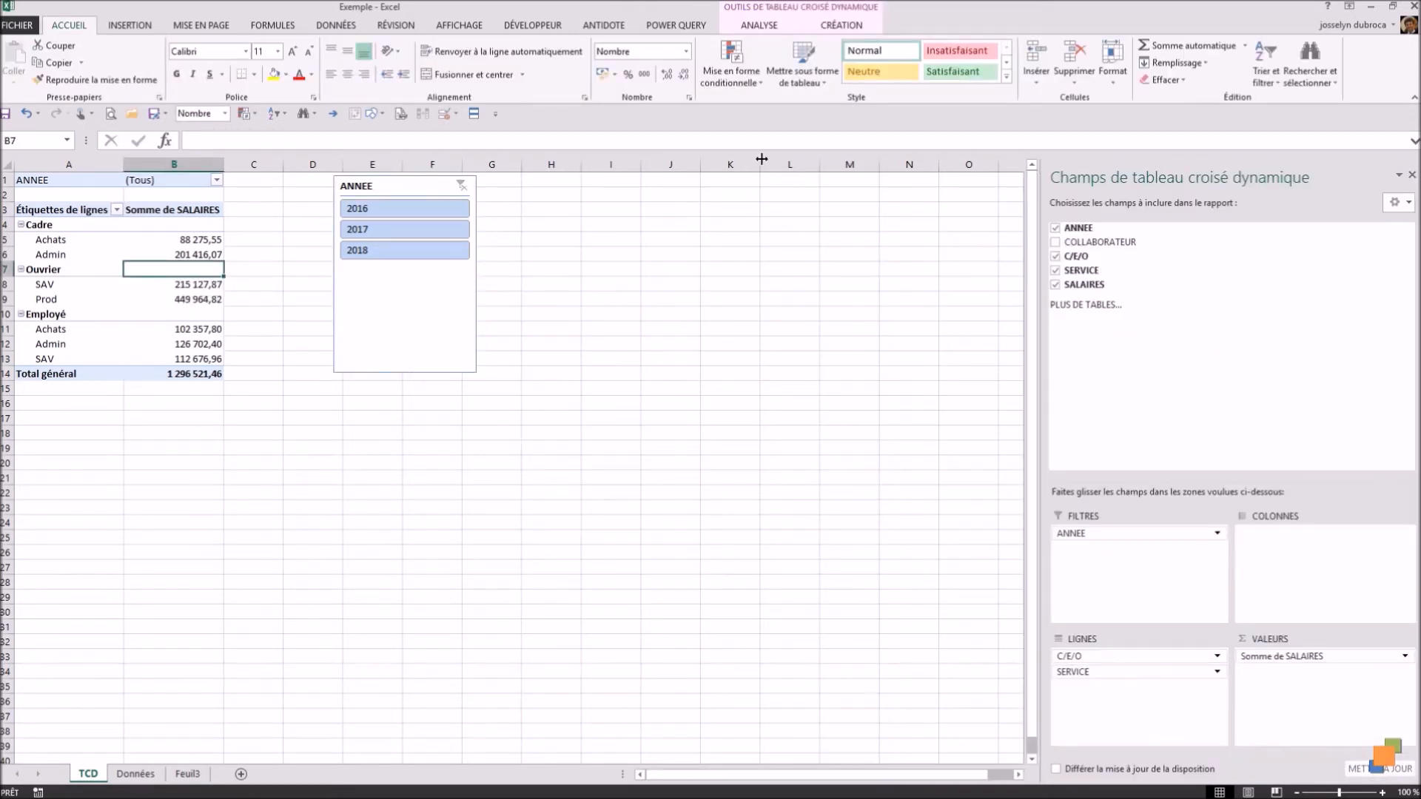
pyautogui.click(769, 29)
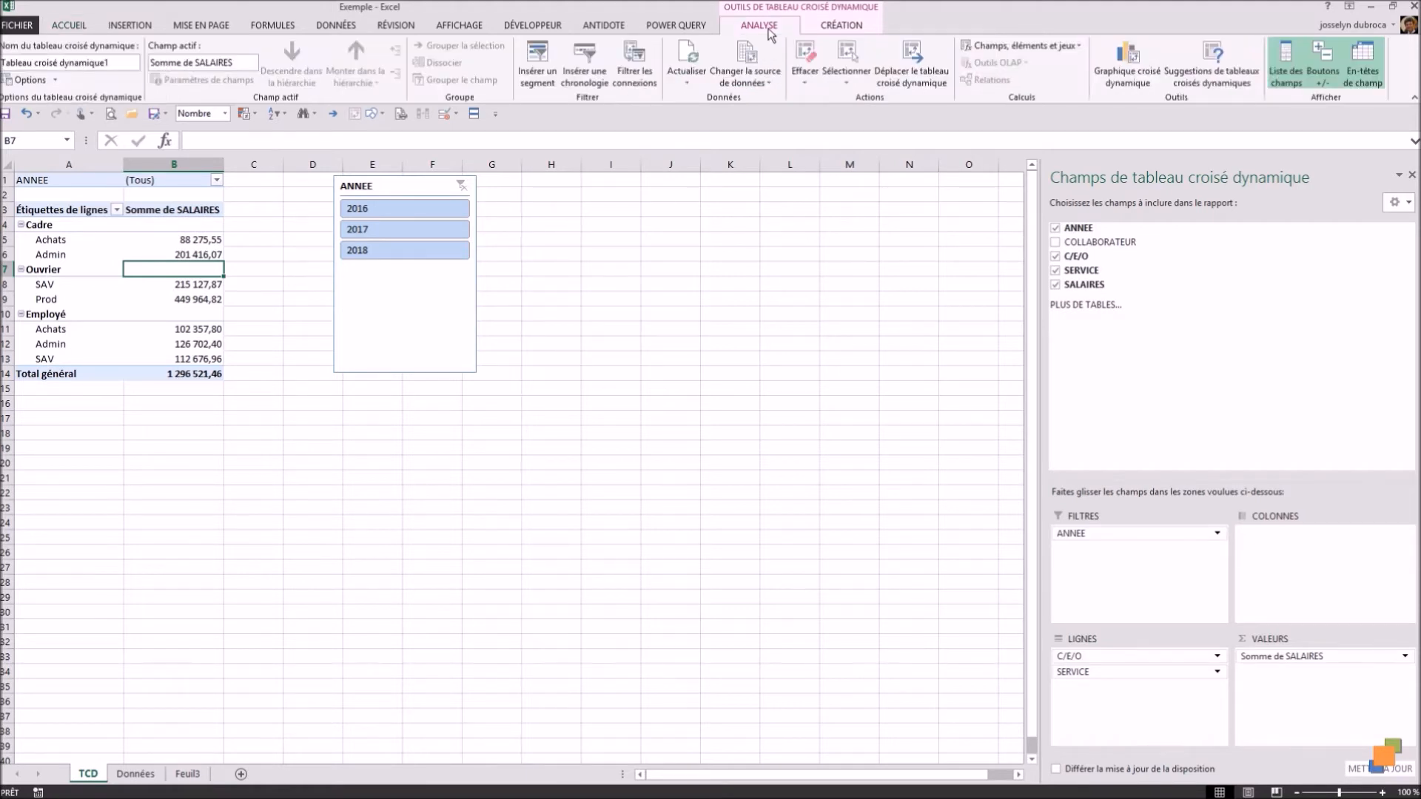
pyautogui.click(536, 74)
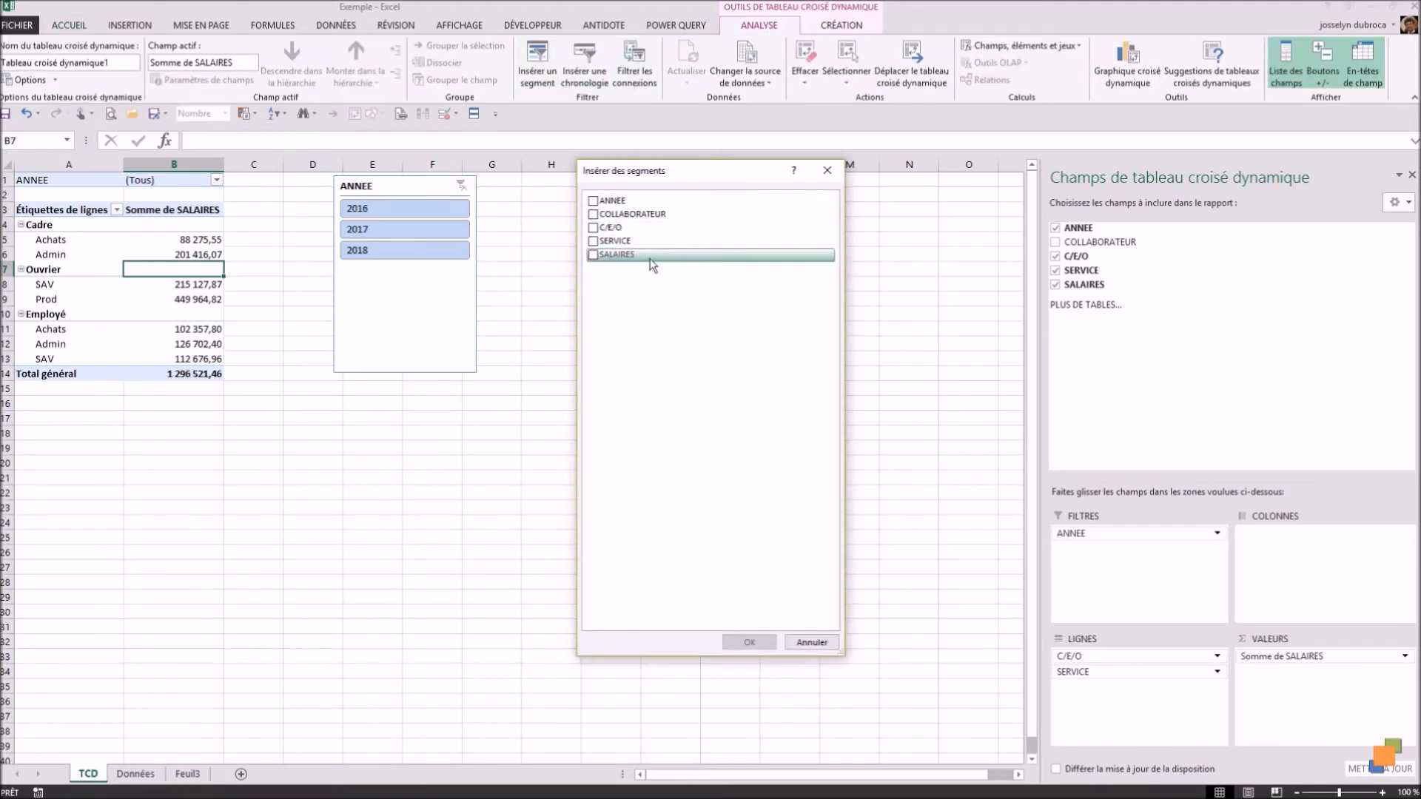
pyautogui.click(593, 241)
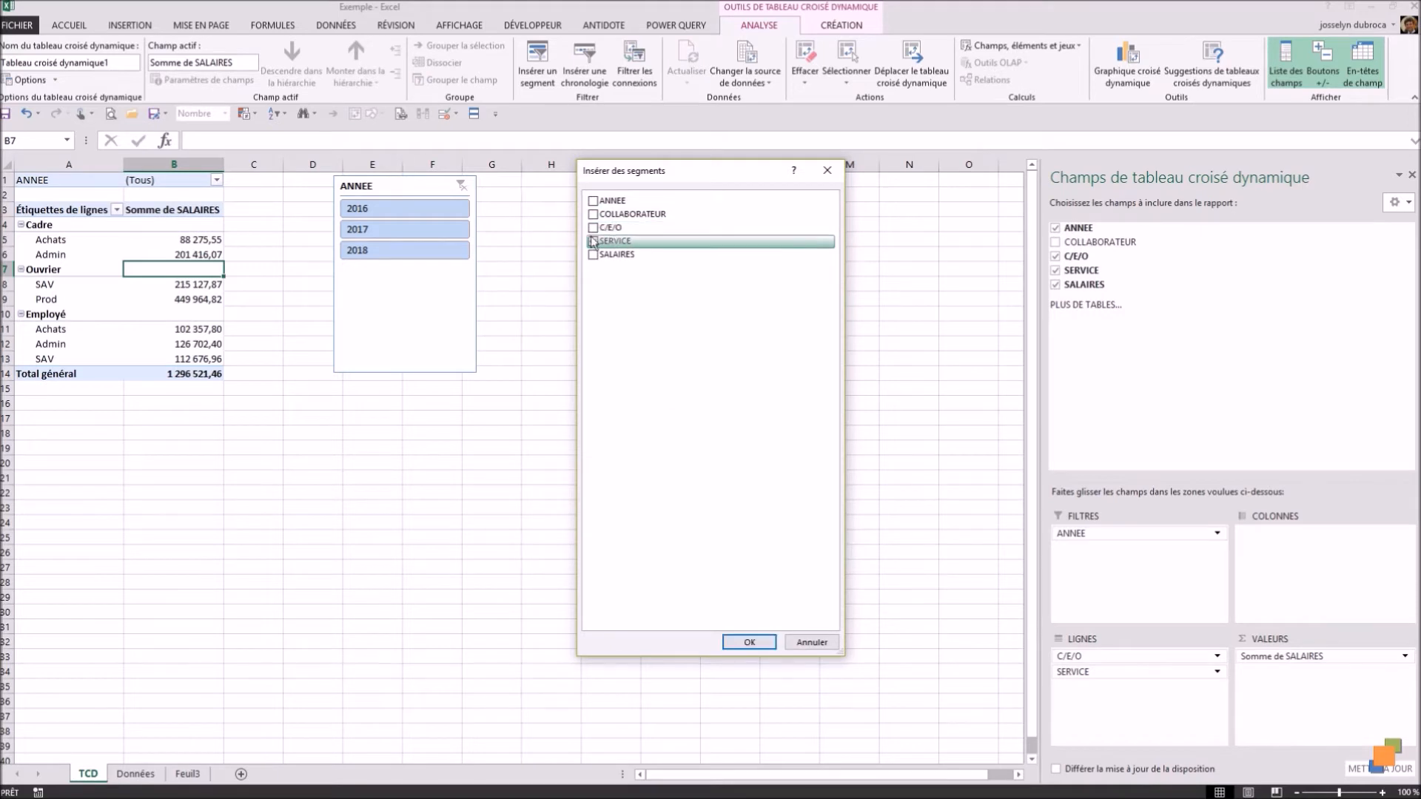
pyautogui.click(749, 642)
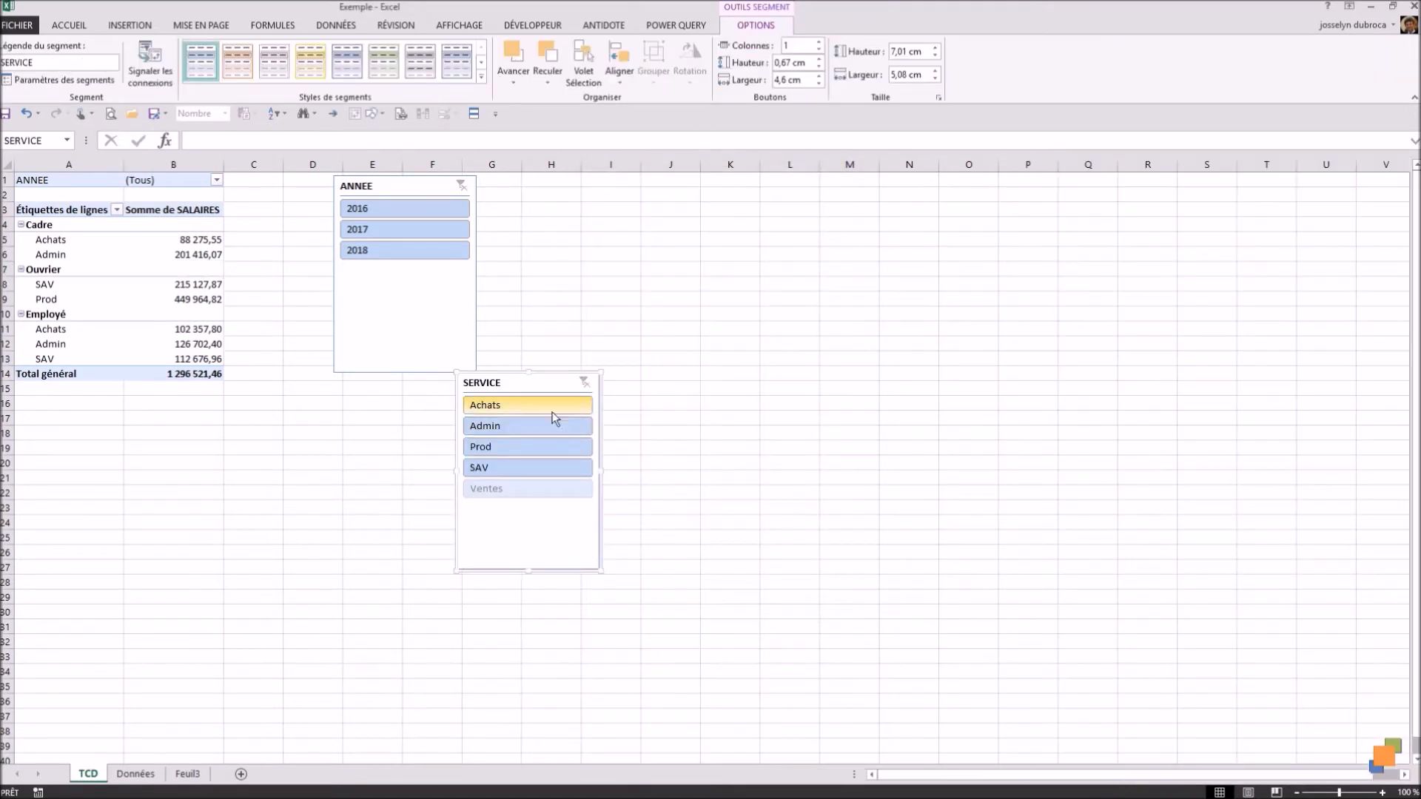
pyautogui.moveTo(547, 380); pyautogui.dragTo(557, 188)
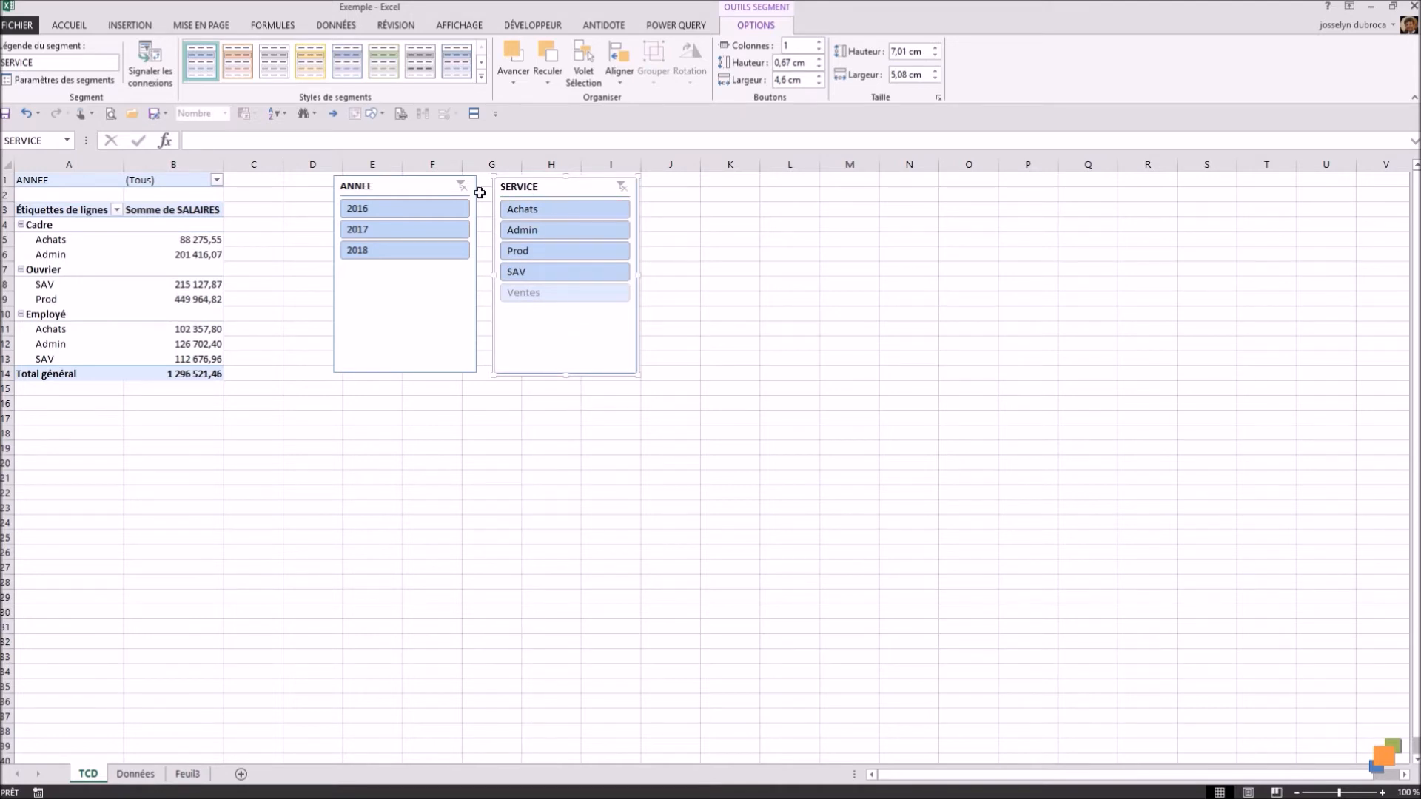
# Step: Filter the pivot table to 2016 with the ANNEE slicer and to Achats plus Prod with the SERVICE slicer
pyautogui.click(430, 209)
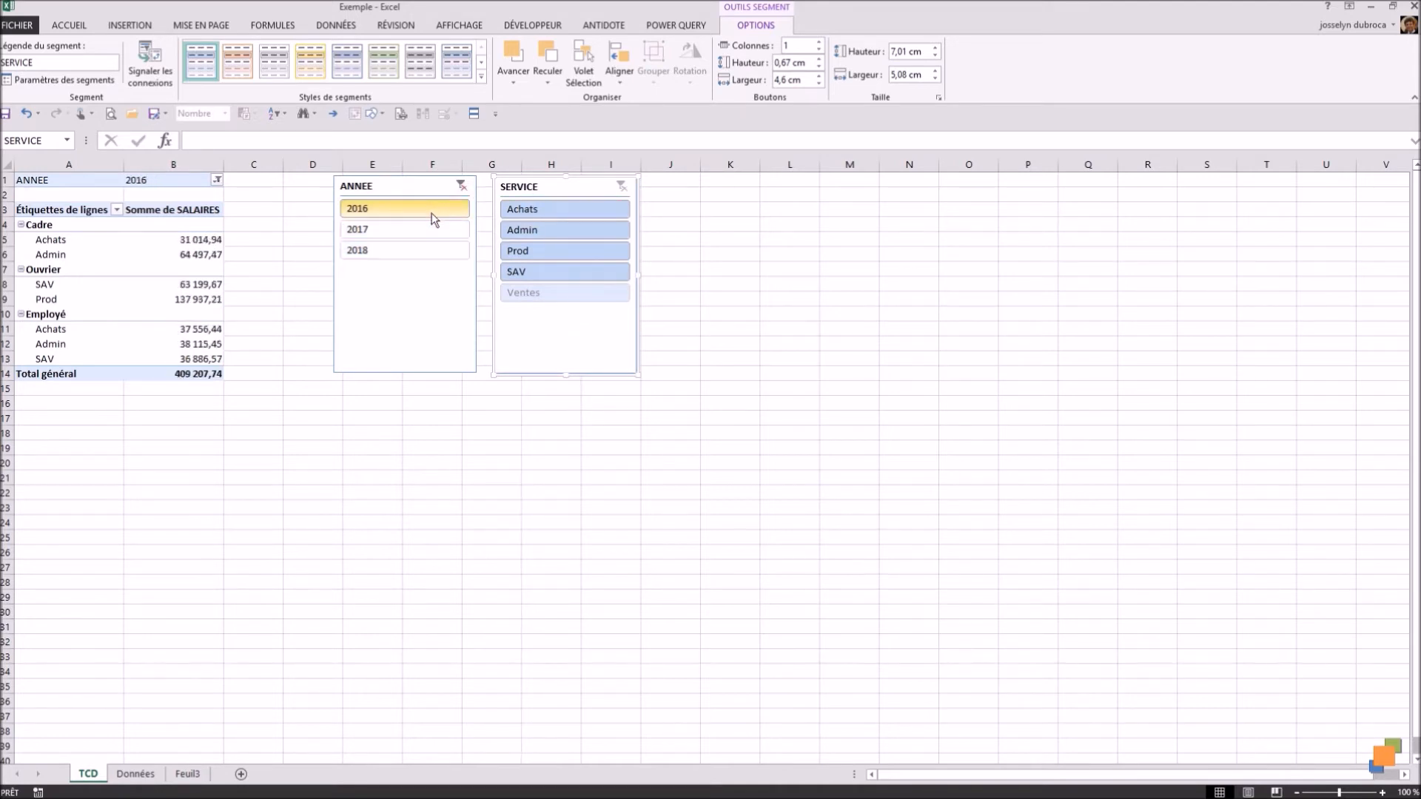
pyautogui.click(530, 213)
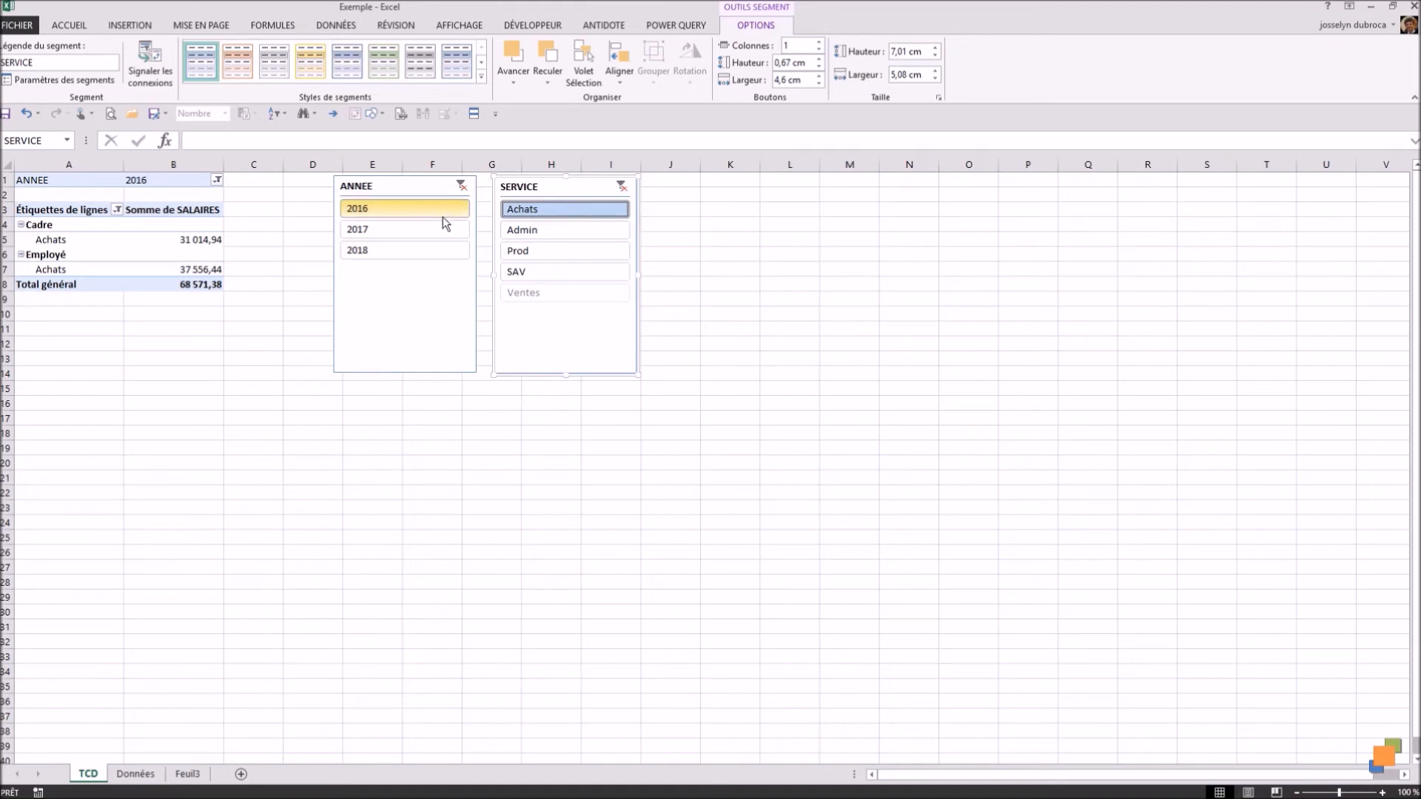
pyautogui.keyDown('ctrl'); pyautogui.click(559, 256); pyautogui.keyUp('ctrl')
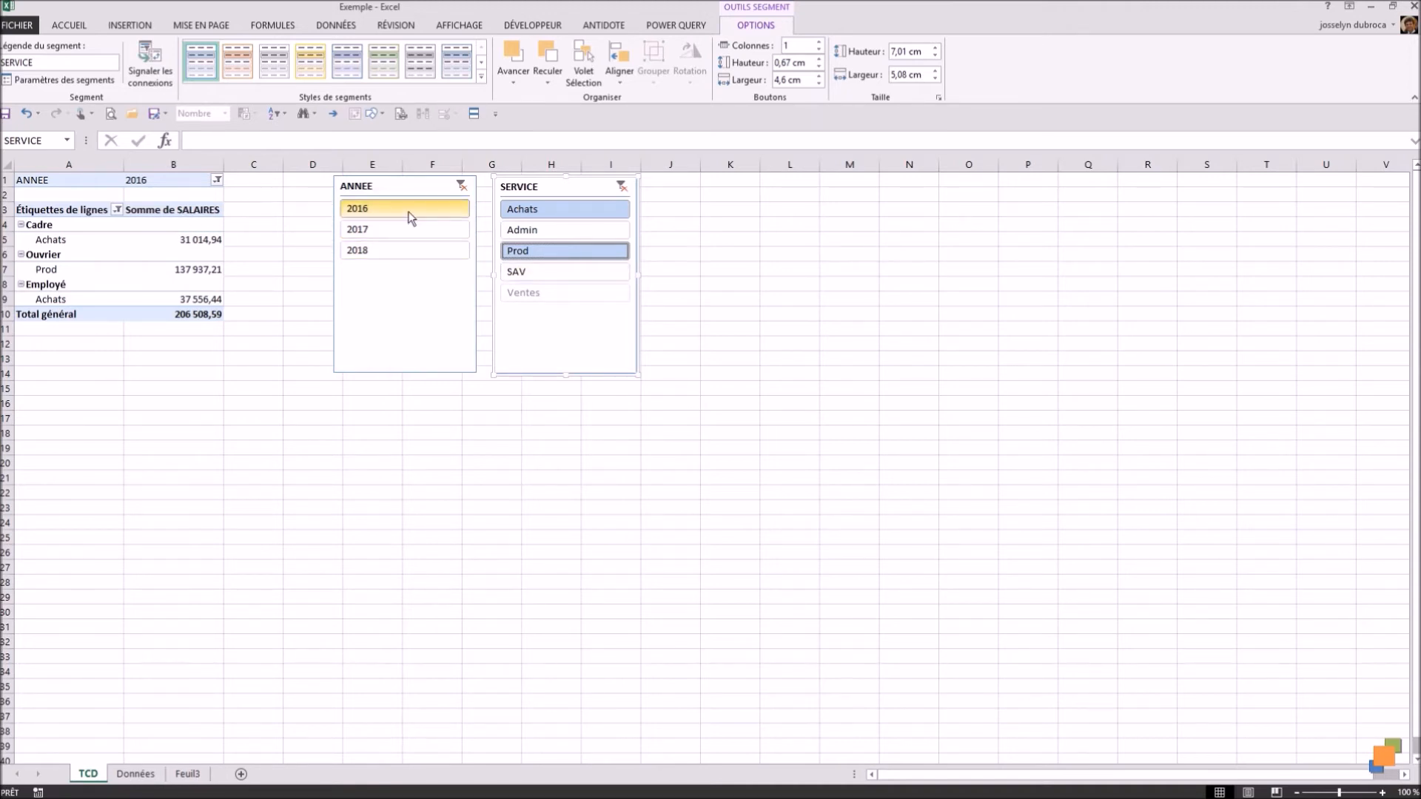
# Step: Stretch the ANNEE slicer to a height of about 14.26 cm and the SERVICE slicer to about 14.18 cm
pyautogui.click(400, 370)
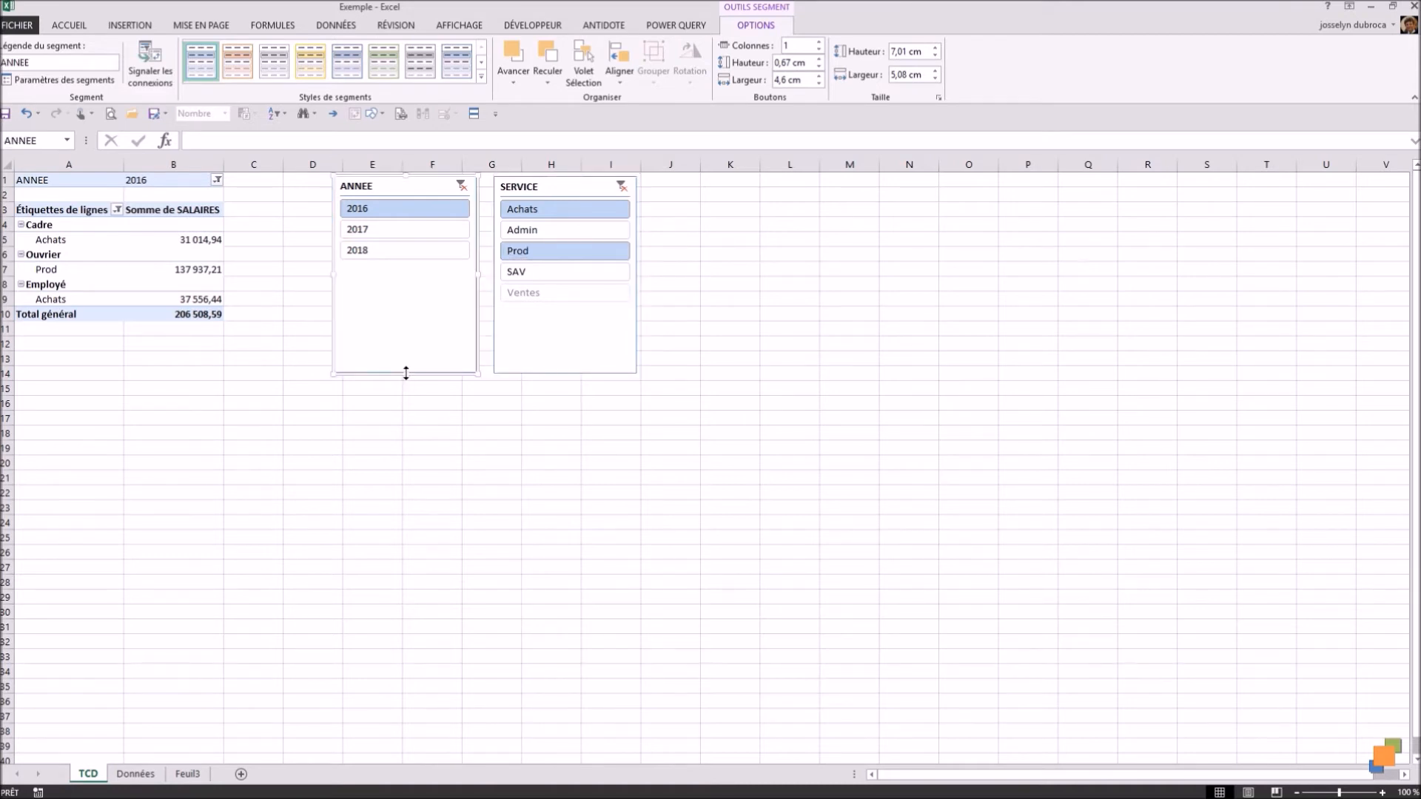
pyautogui.moveTo(405, 372); pyautogui.dragTo(387, 575)
pyautogui.click(575, 380)
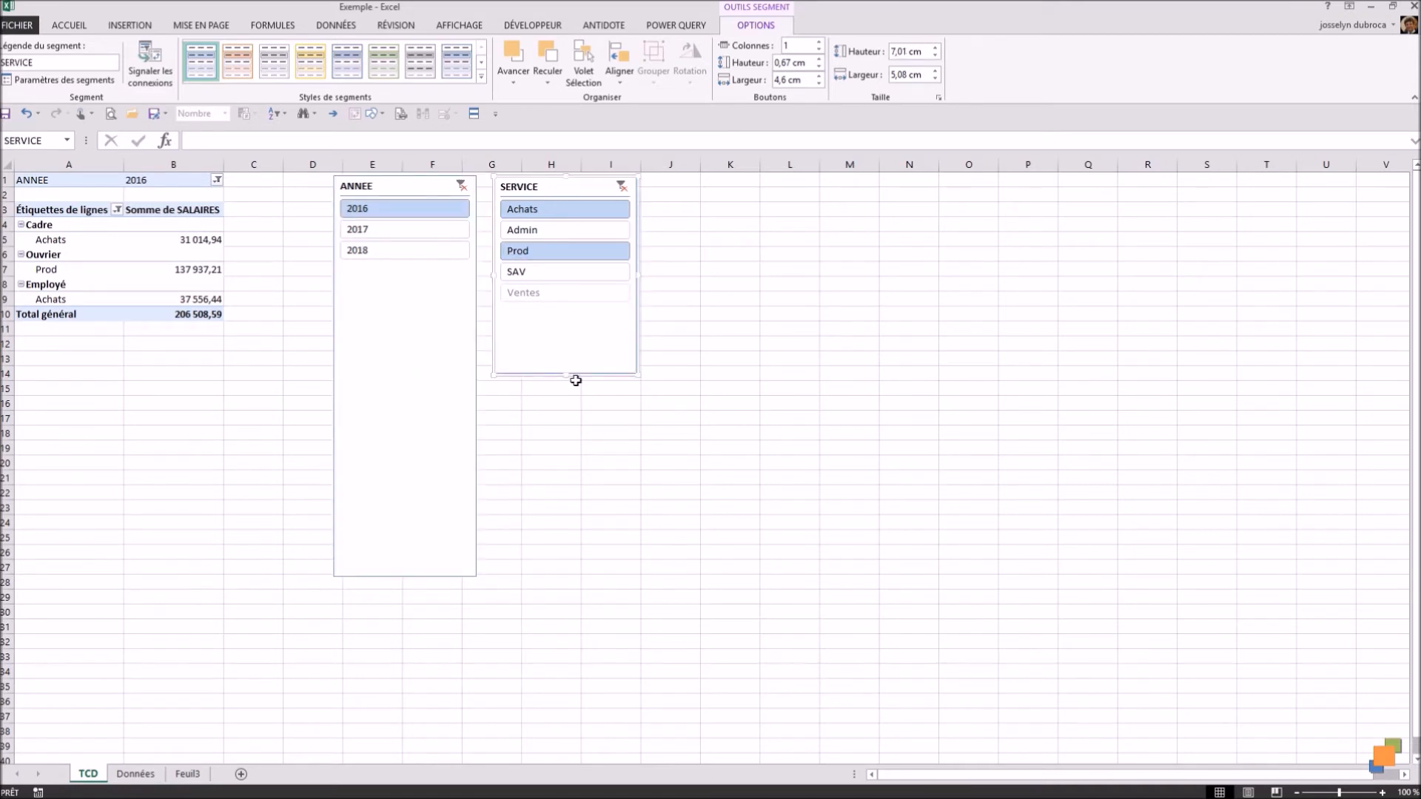
pyautogui.moveTo(568, 375); pyautogui.dragTo(563, 576)
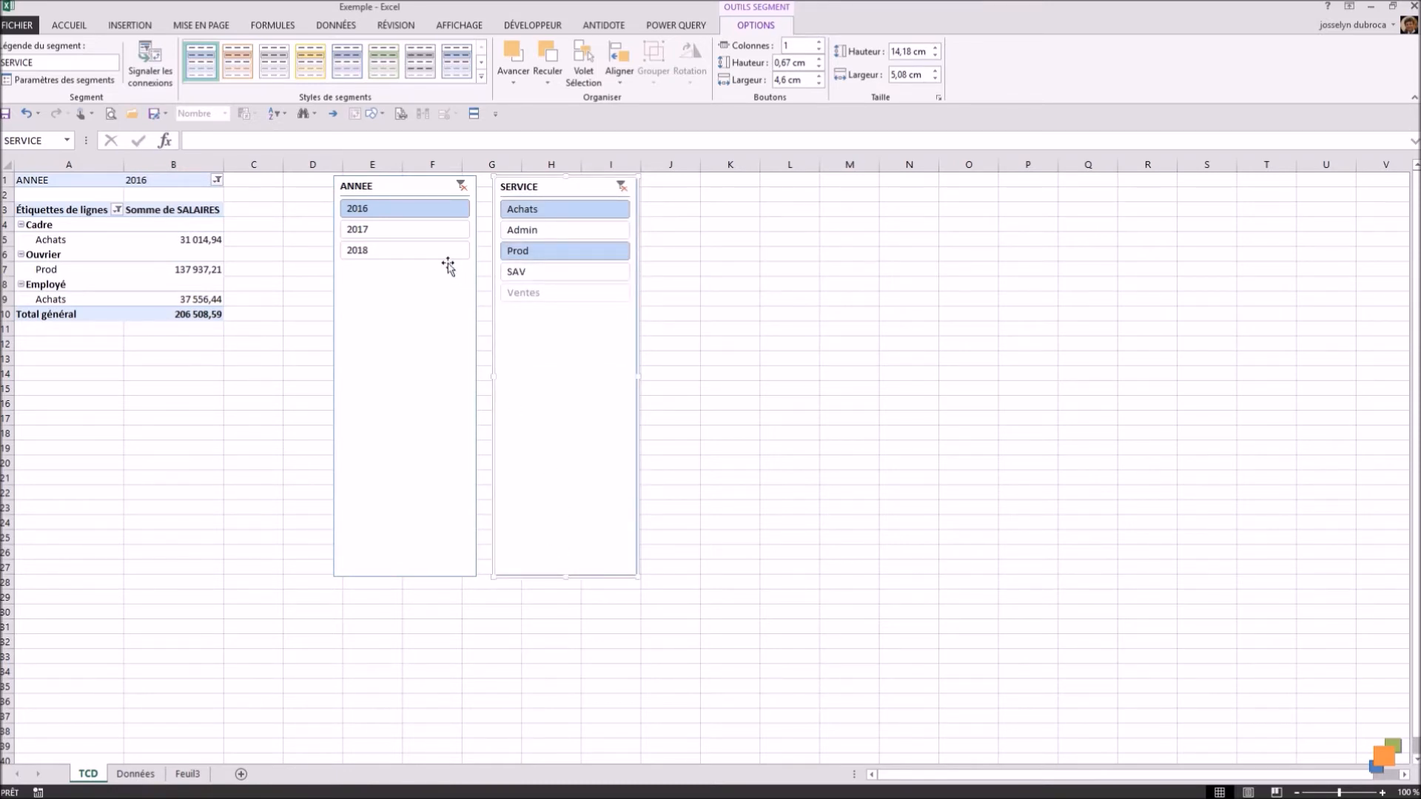
# Step: Arrange the SERVICE slicer's buttons in 3 columns and shorten the slicer to about 2.73 cm high
pyautogui.click(818, 43)
pyautogui.click(818, 42)
pyautogui.moveTo(565, 576); pyautogui.dragTo(565, 253)
# Step: Arrange the ANNEE slicer's buttons in 3 columns and shorten the slicer to about 2.04 cm high
pyautogui.click(423, 279)
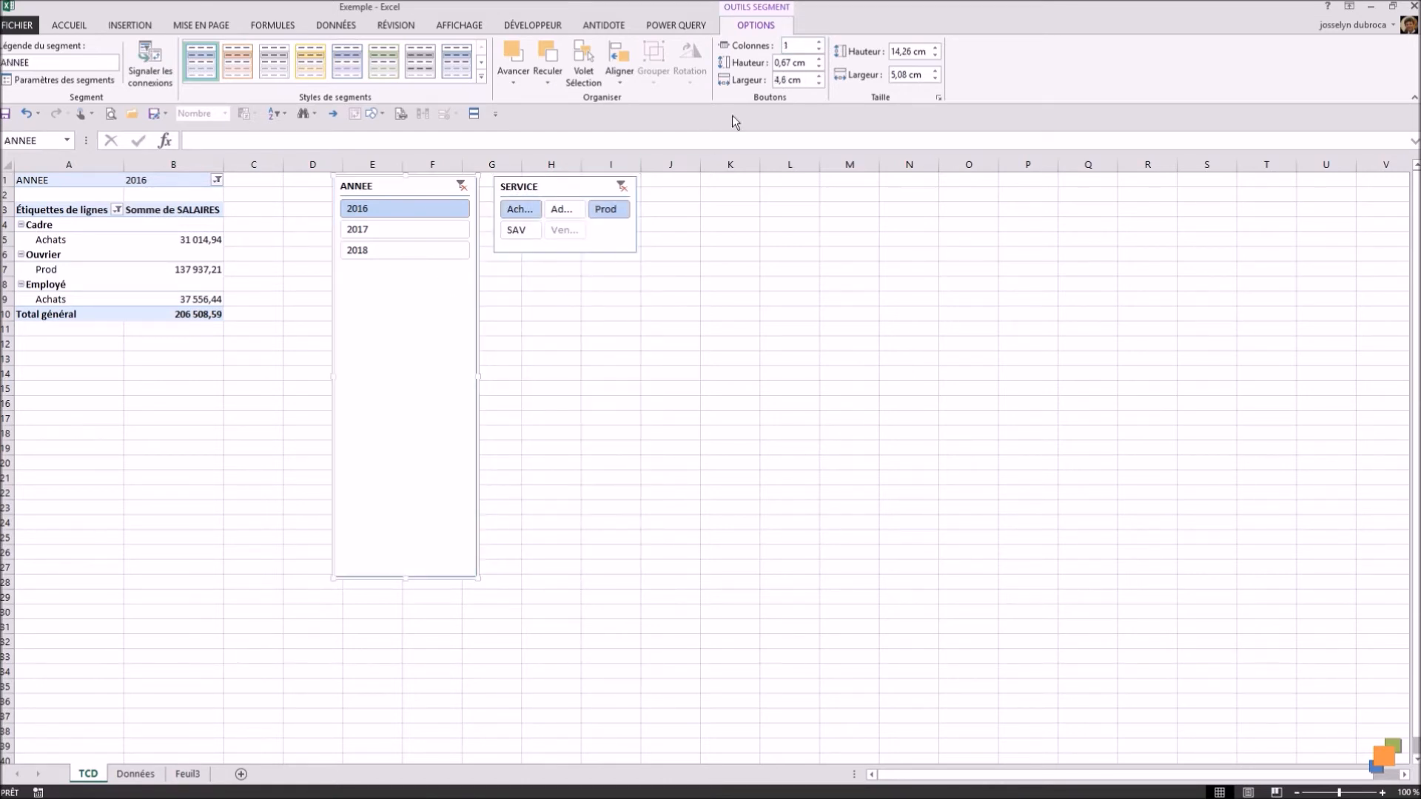
pyautogui.click(818, 42)
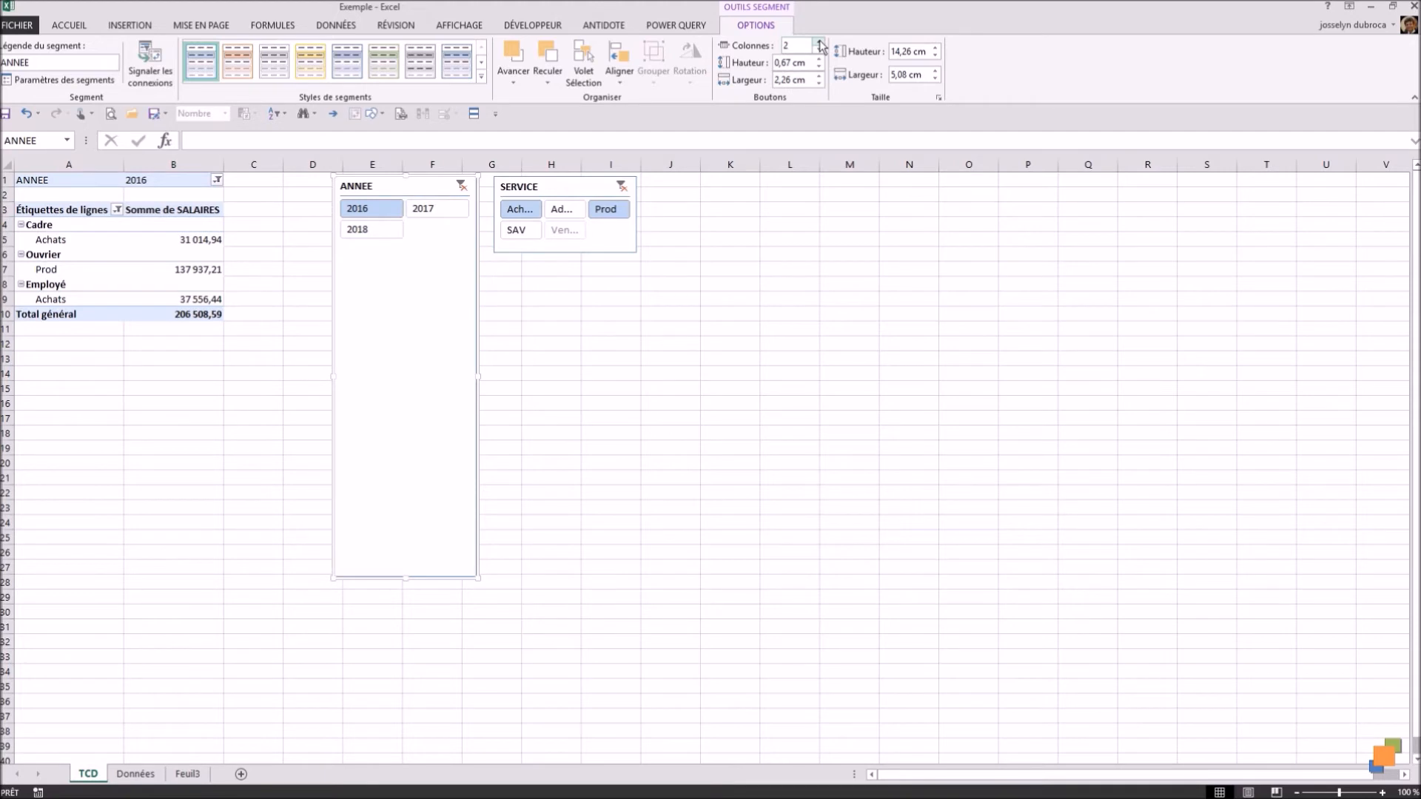
pyautogui.click(818, 42)
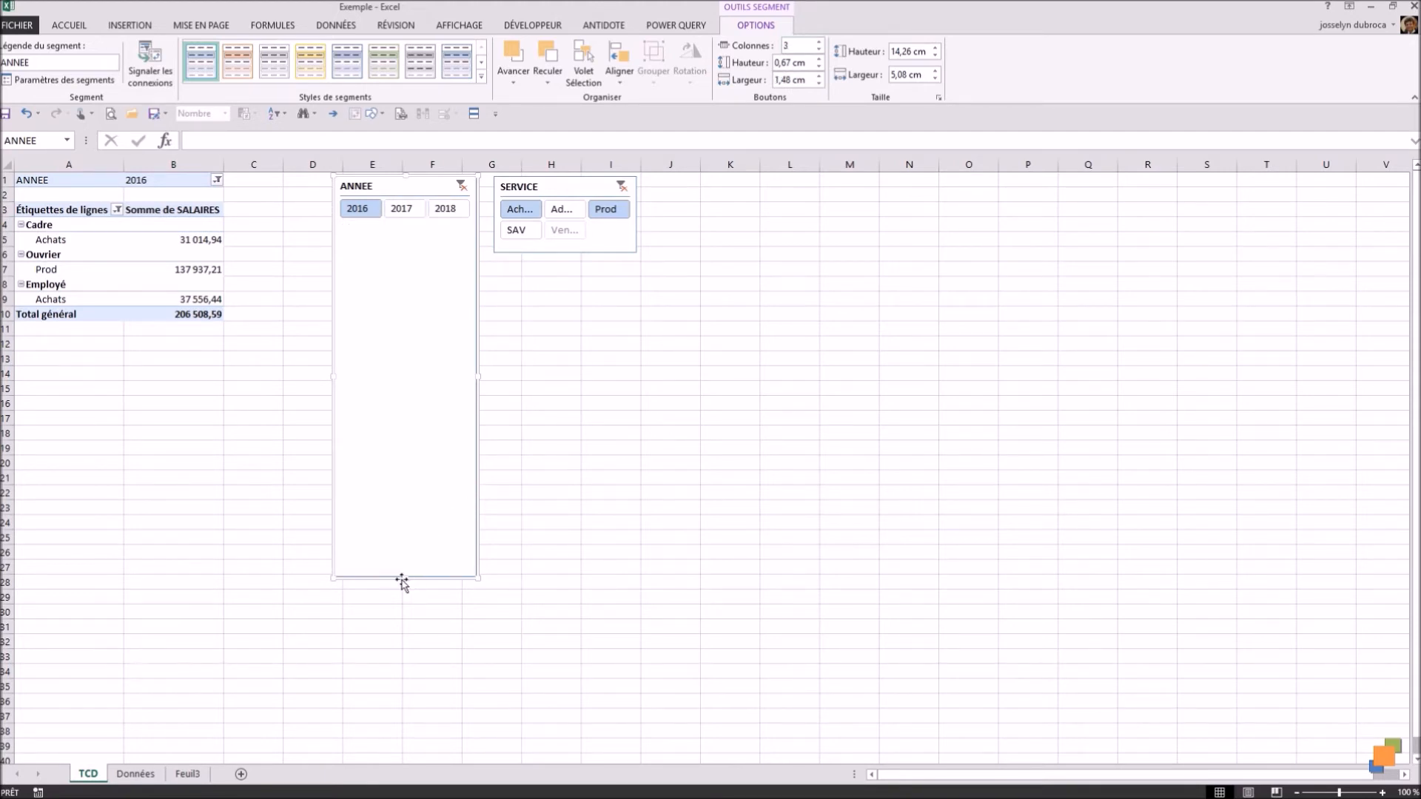
pyautogui.moveTo(407, 576); pyautogui.dragTo(438, 232)
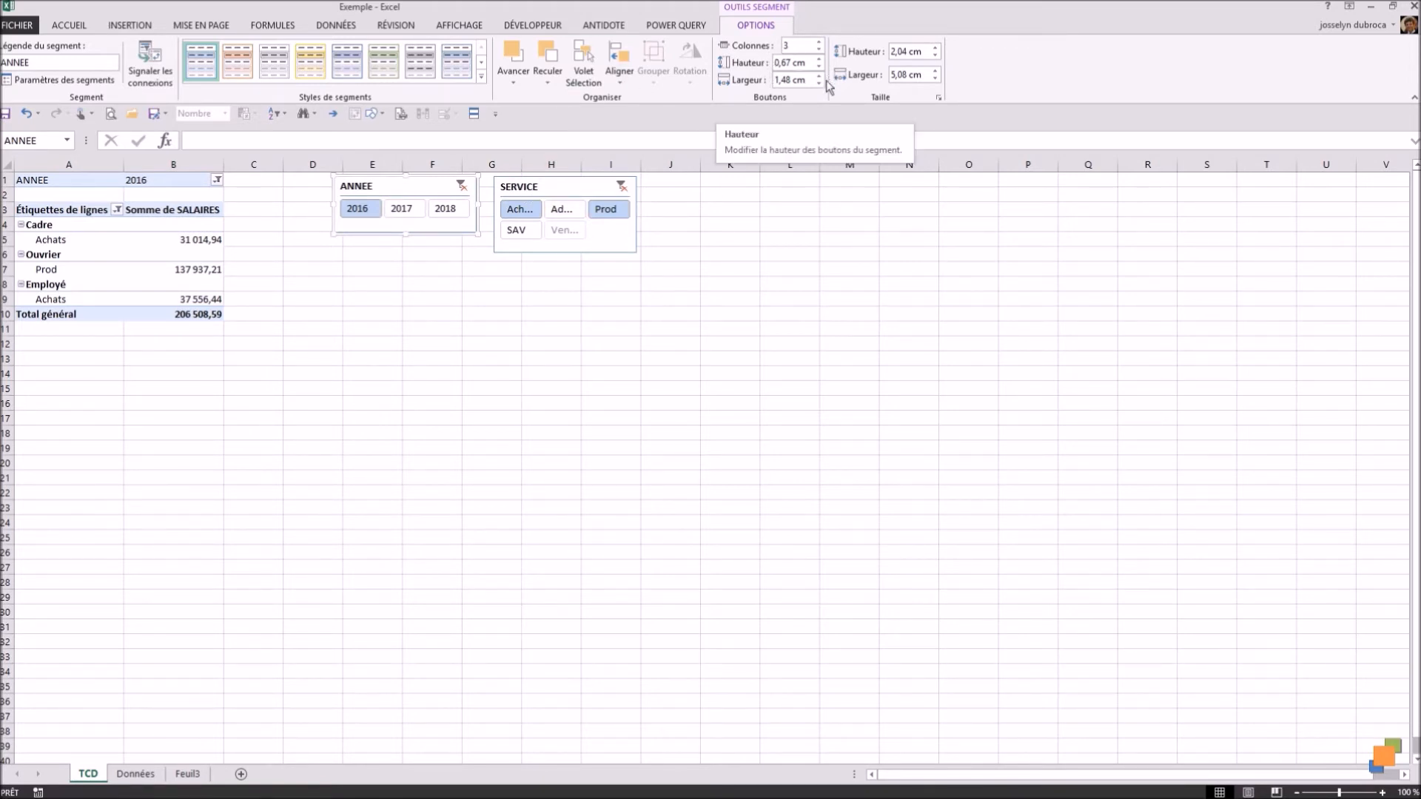
# Step: Try the orange slicer style on the SERVICE slicer
pyautogui.click(537, 199)
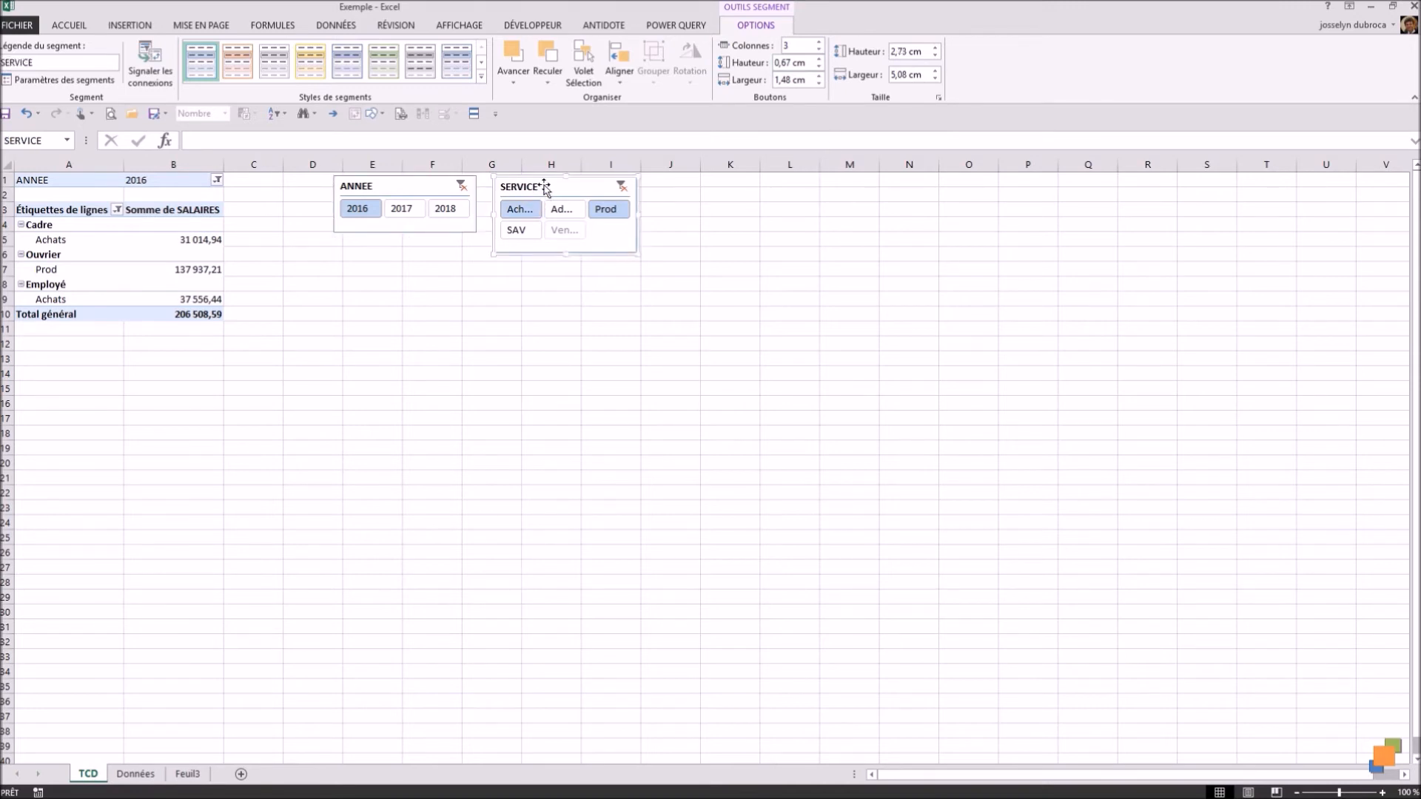
pyautogui.click(239, 71)
pyautogui.click(397, 185)
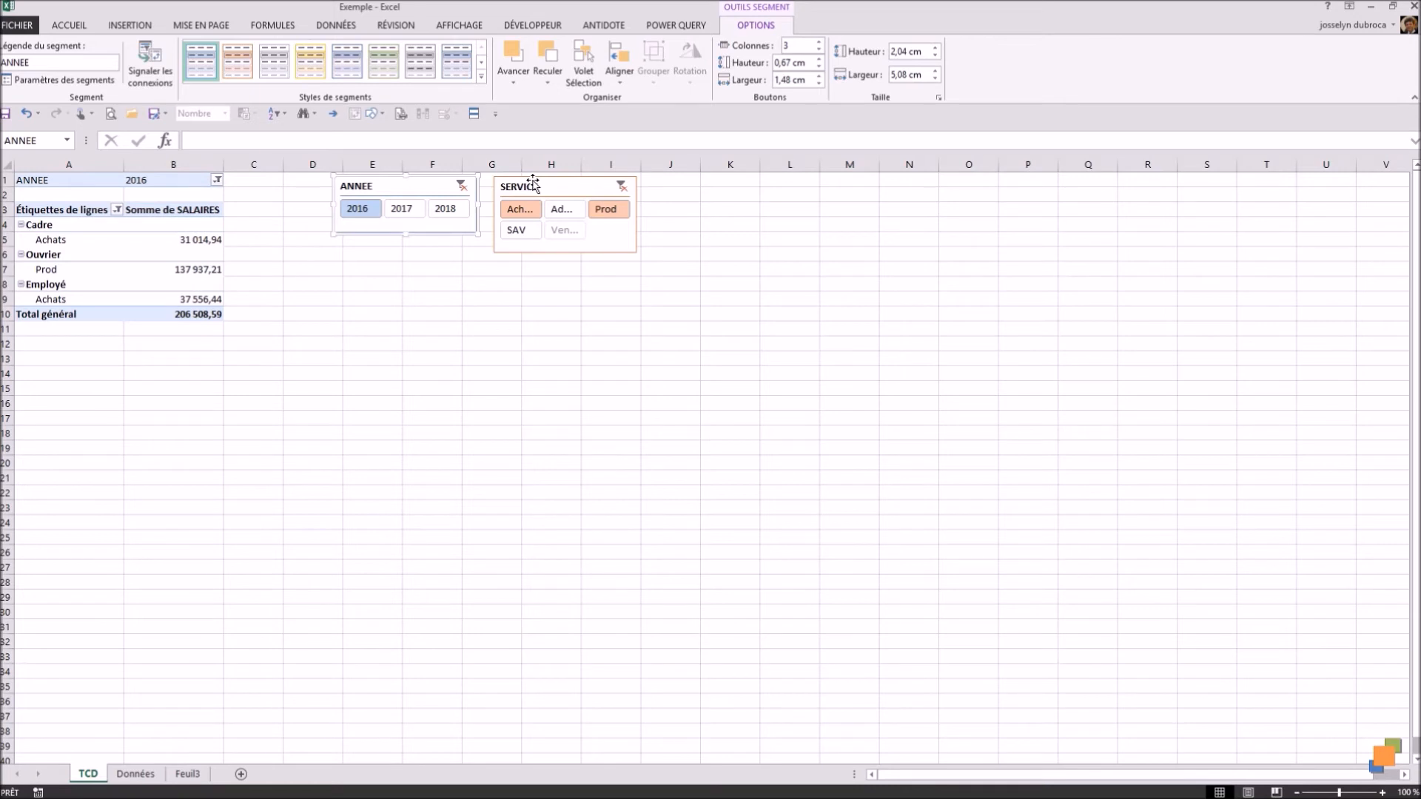
# Step: Clear the filters of both slicers and move the SERVICE slicer directly beneath the ANNEE slicer
pyautogui.click(462, 186)
pyautogui.click(621, 187)
pyautogui.moveTo(565, 187); pyautogui.dragTo(367, 267)
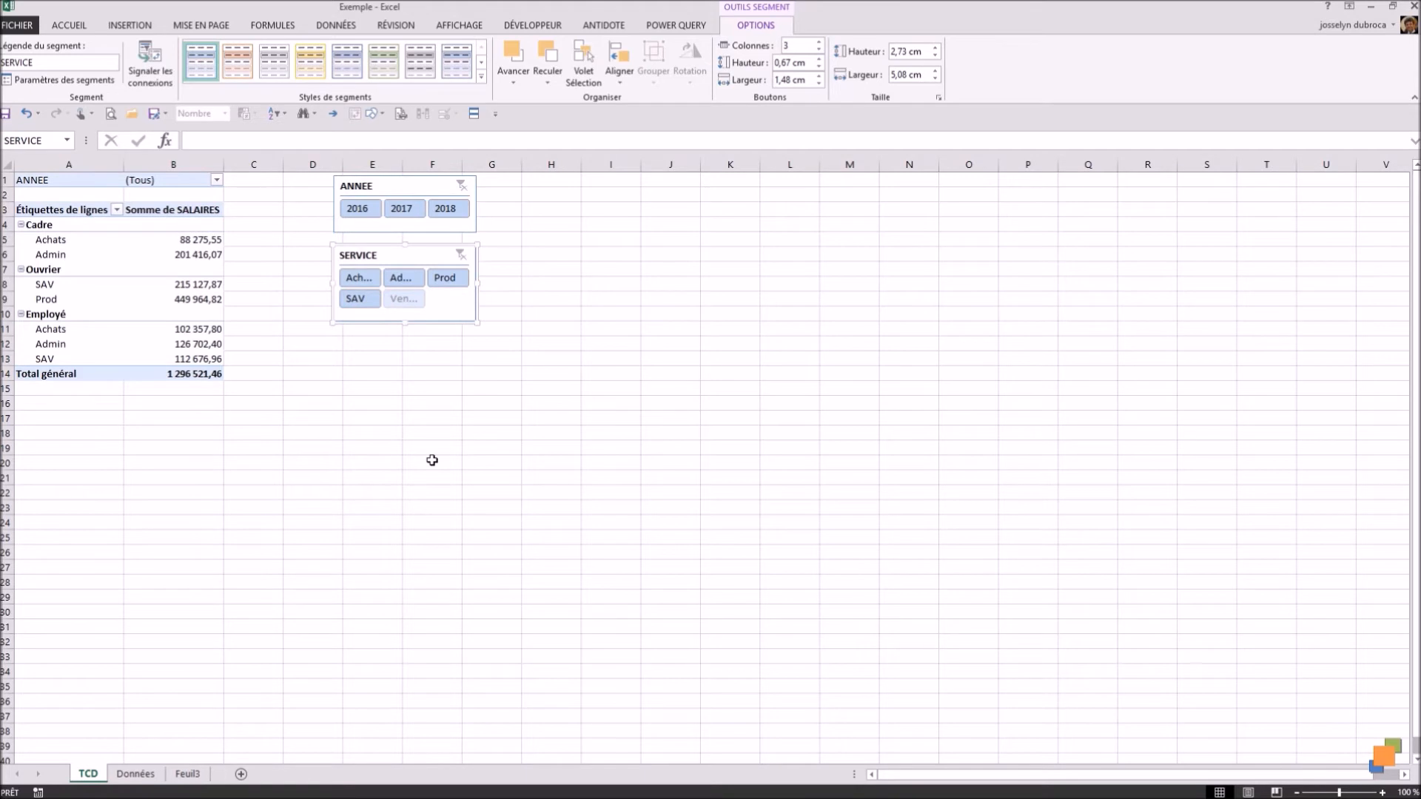
# Step: Create a second pivot table from the range A1:E37 of the Données sheet, placed in cell I1 of the existing TCD sheet
pyautogui.click(141, 774)
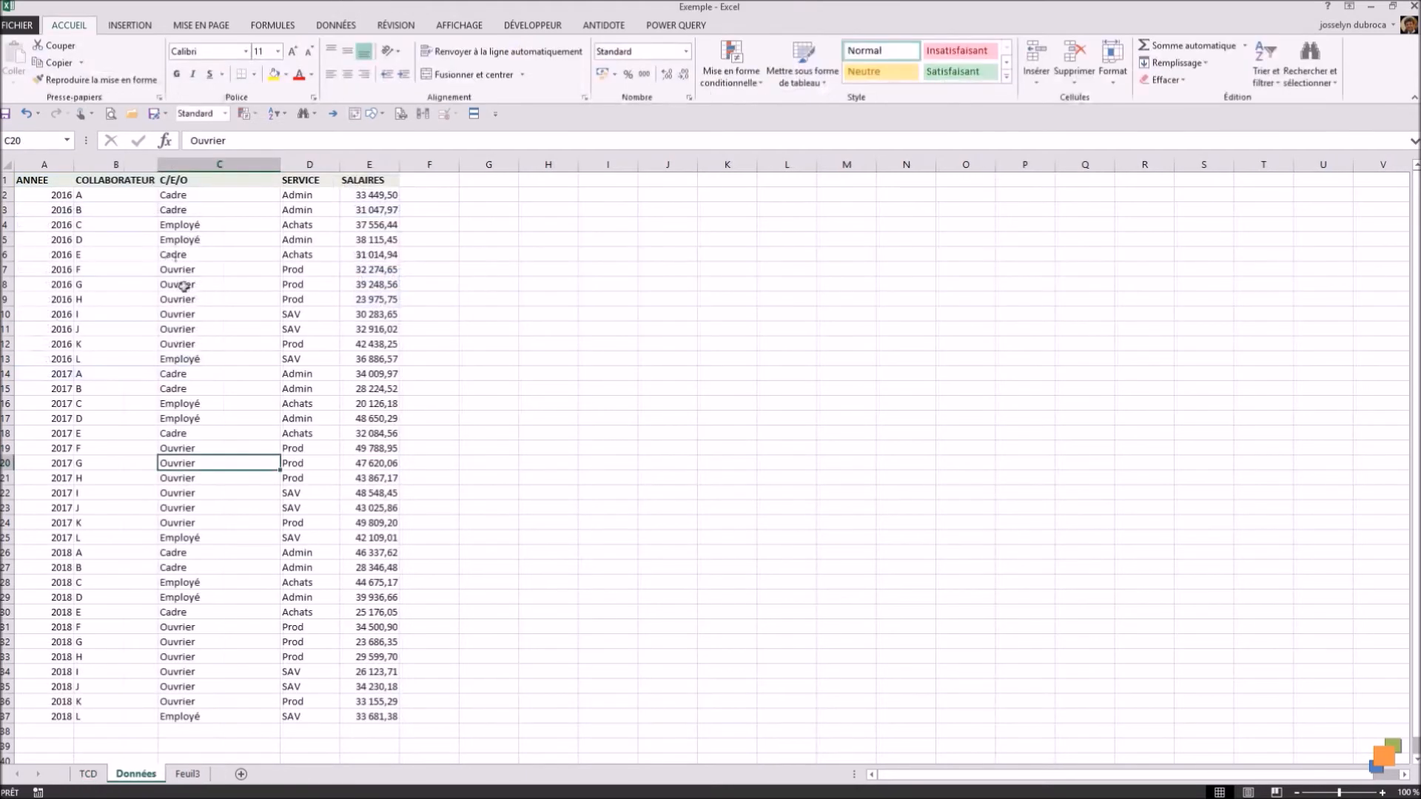
pyautogui.moveTo(377, 716); pyautogui.dragTo(35, 180)
pyautogui.click(132, 27)
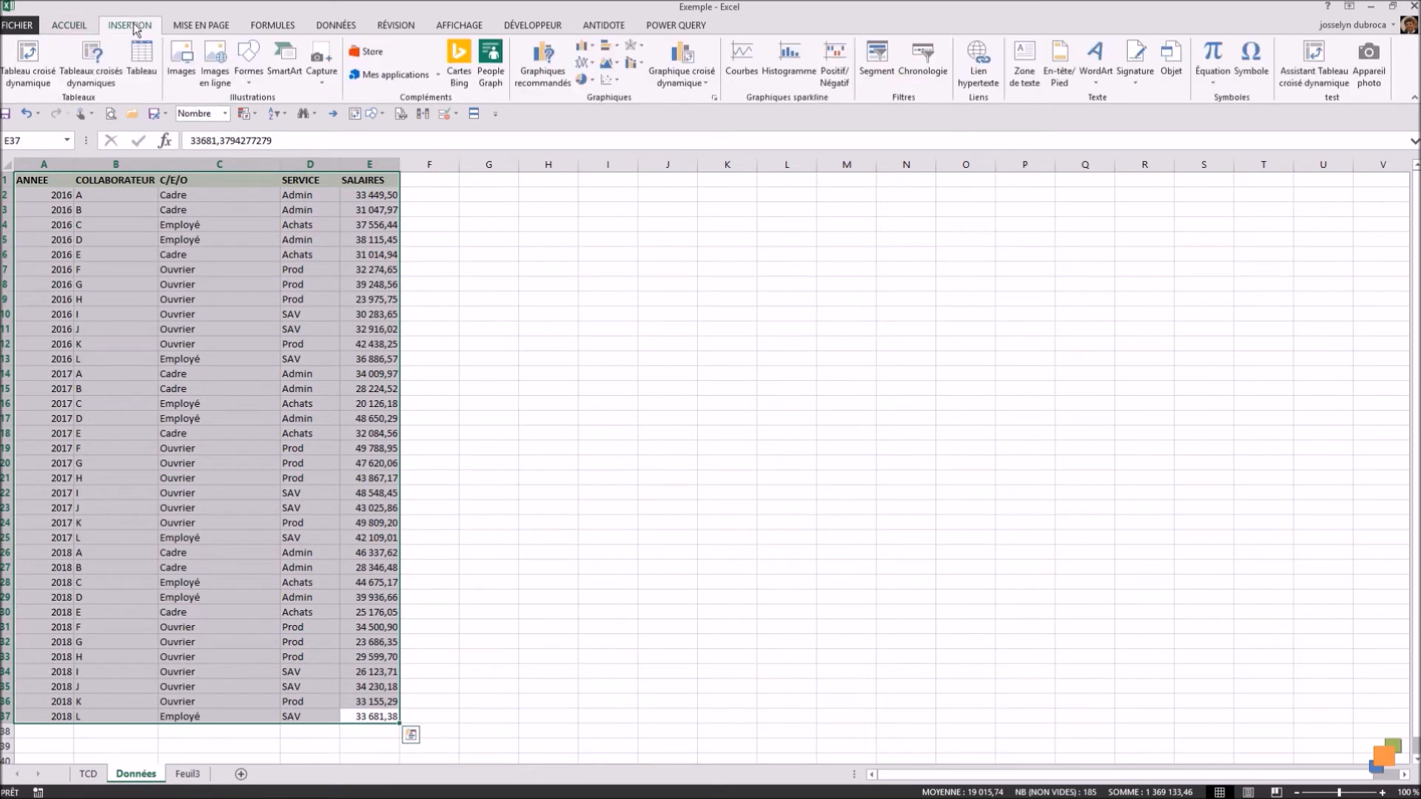
pyautogui.click(28, 61)
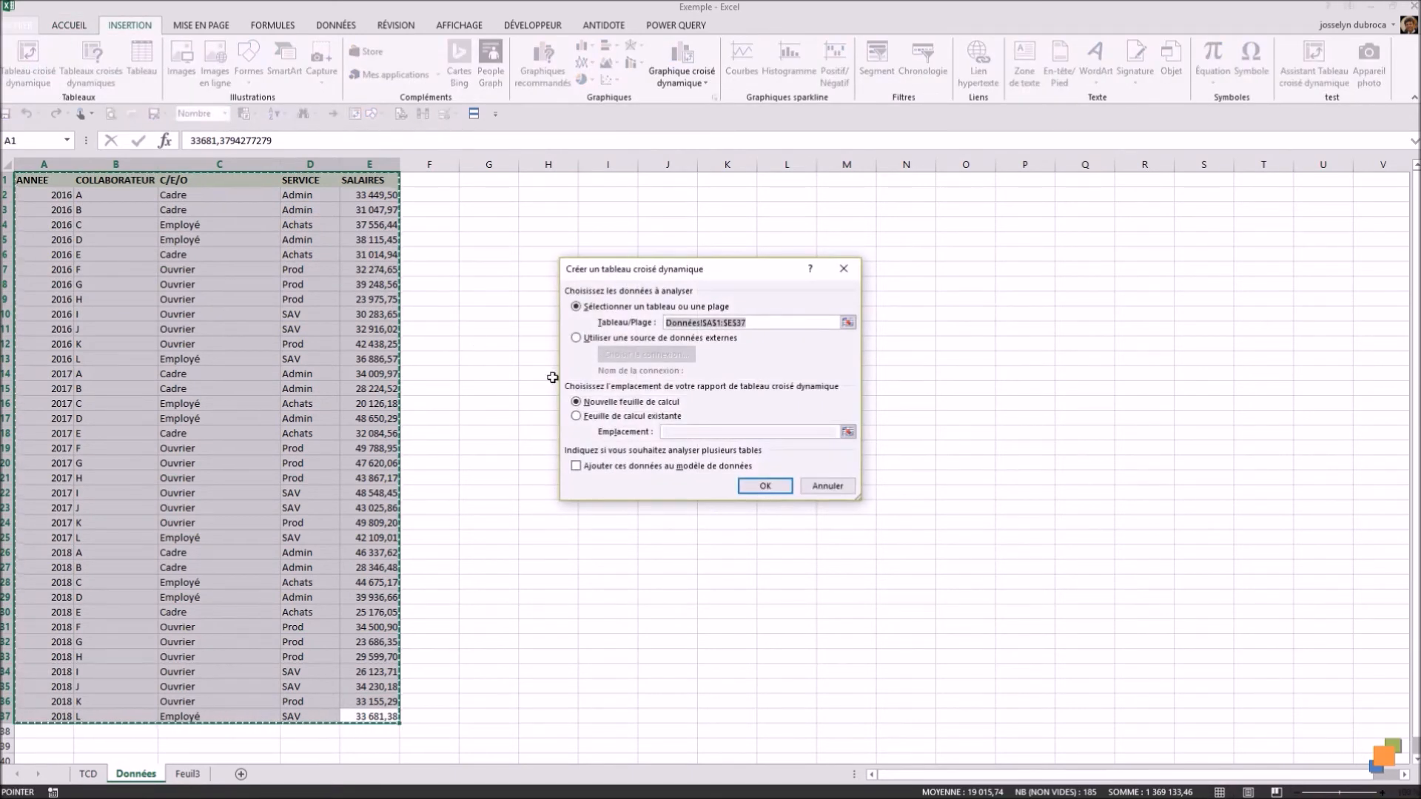
pyautogui.click(592, 417)
pyautogui.click(674, 433)
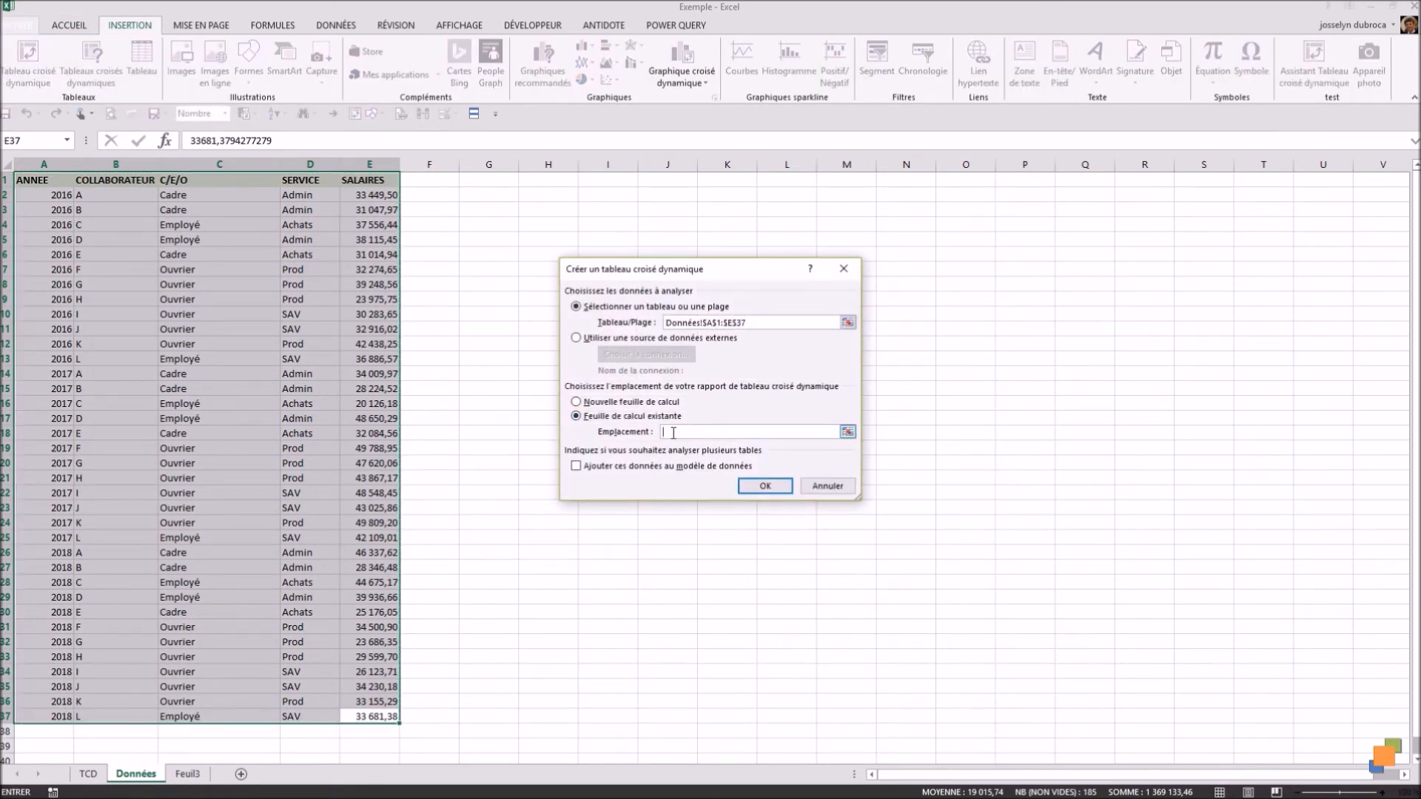
pyautogui.click(88, 773)
pyautogui.click(609, 185)
pyautogui.click(764, 485)
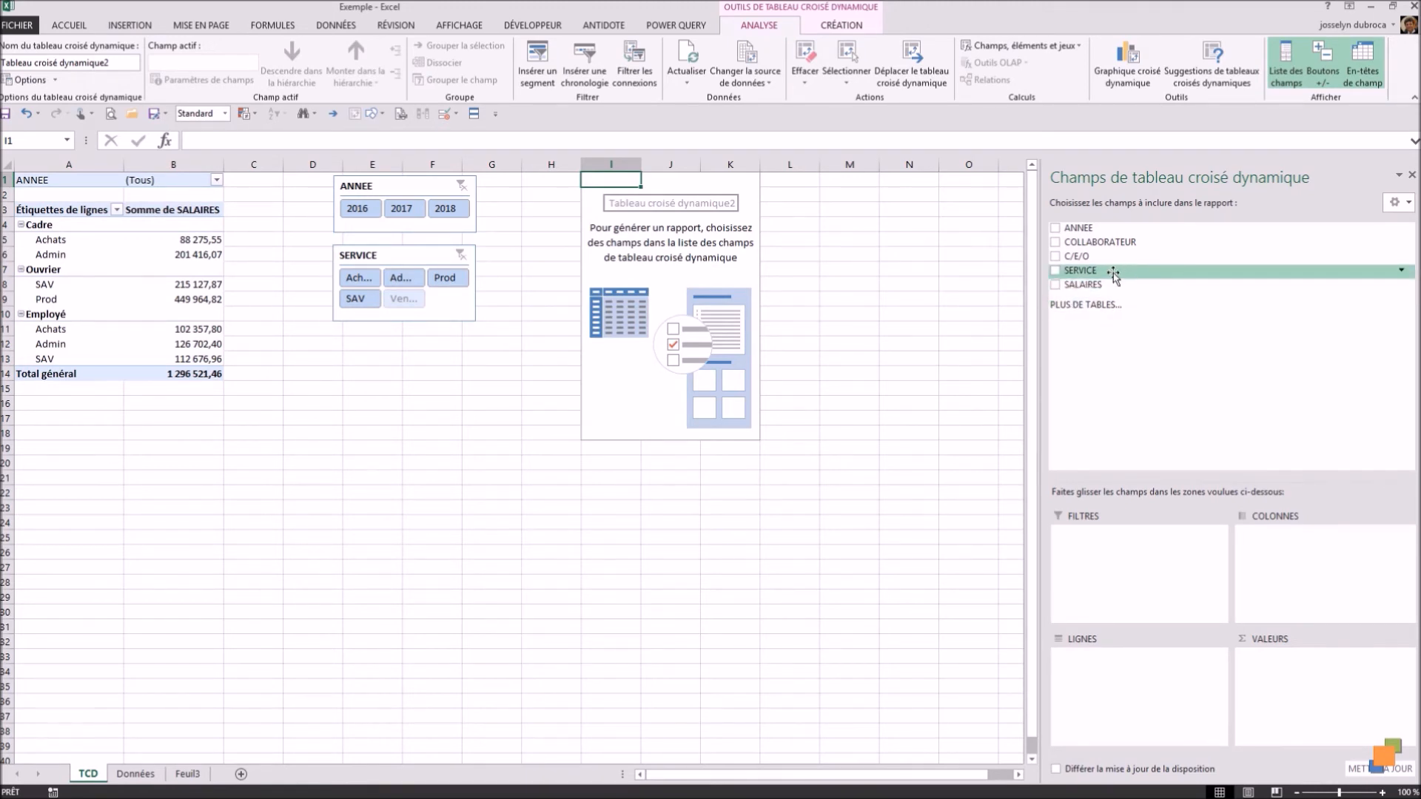
# Step: Lay out the new pivot table with COLLABORATEUR as rows and SALAIRES as values, in Nombre format with 2 decimals and a thousands separator
pyautogui.moveTo(1100, 242); pyautogui.dragTo(1101, 661)
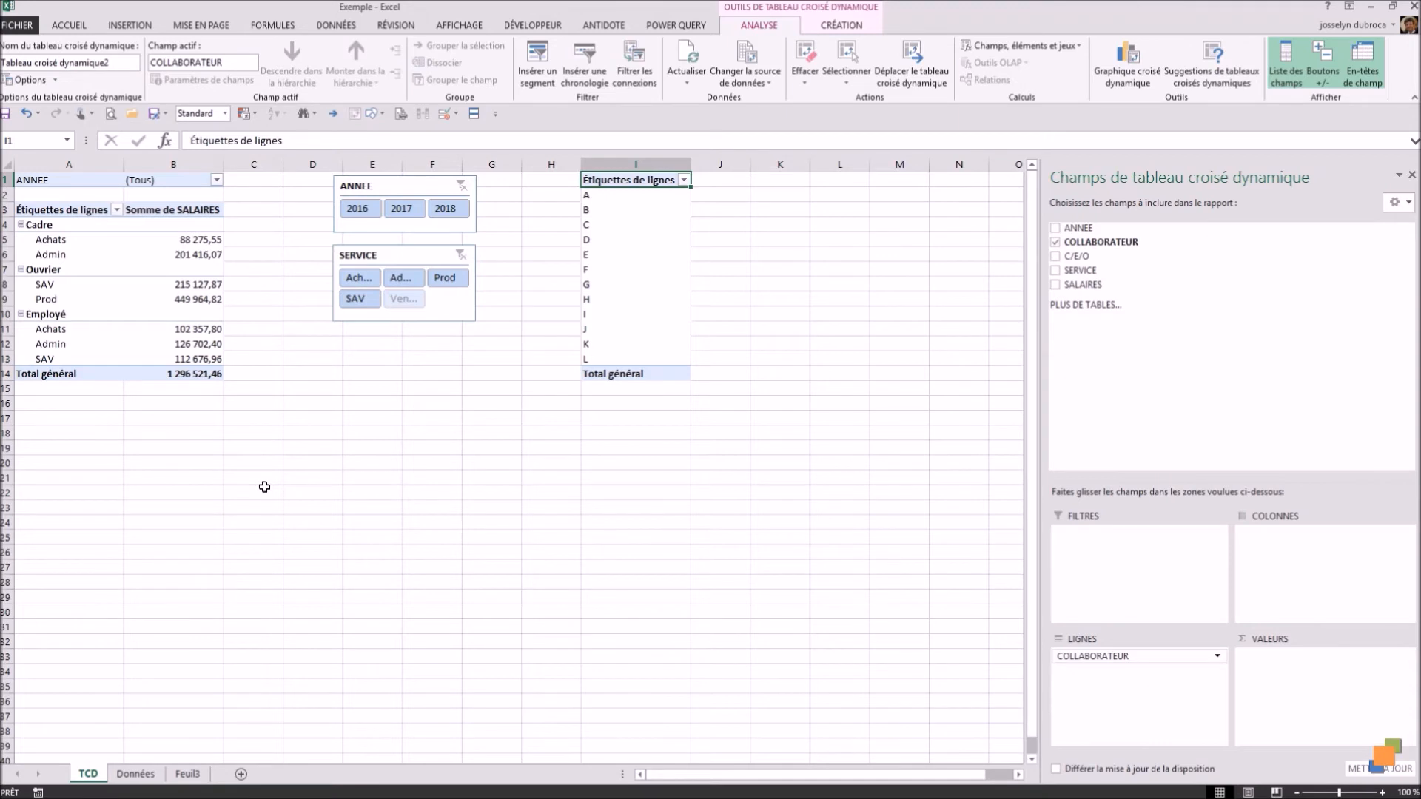
pyautogui.moveTo(1082, 285); pyautogui.dragTo(1319, 688)
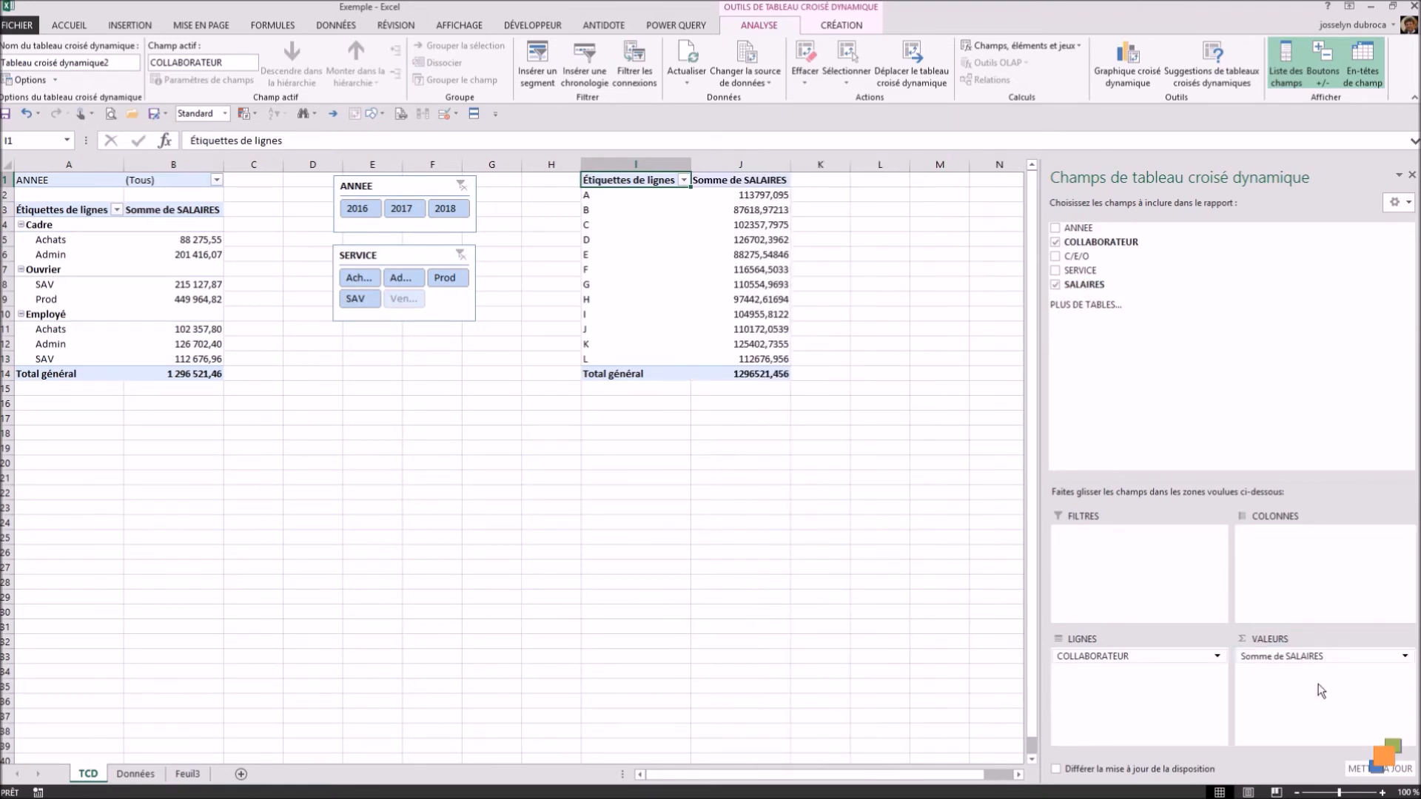
pyautogui.click(1405, 656)
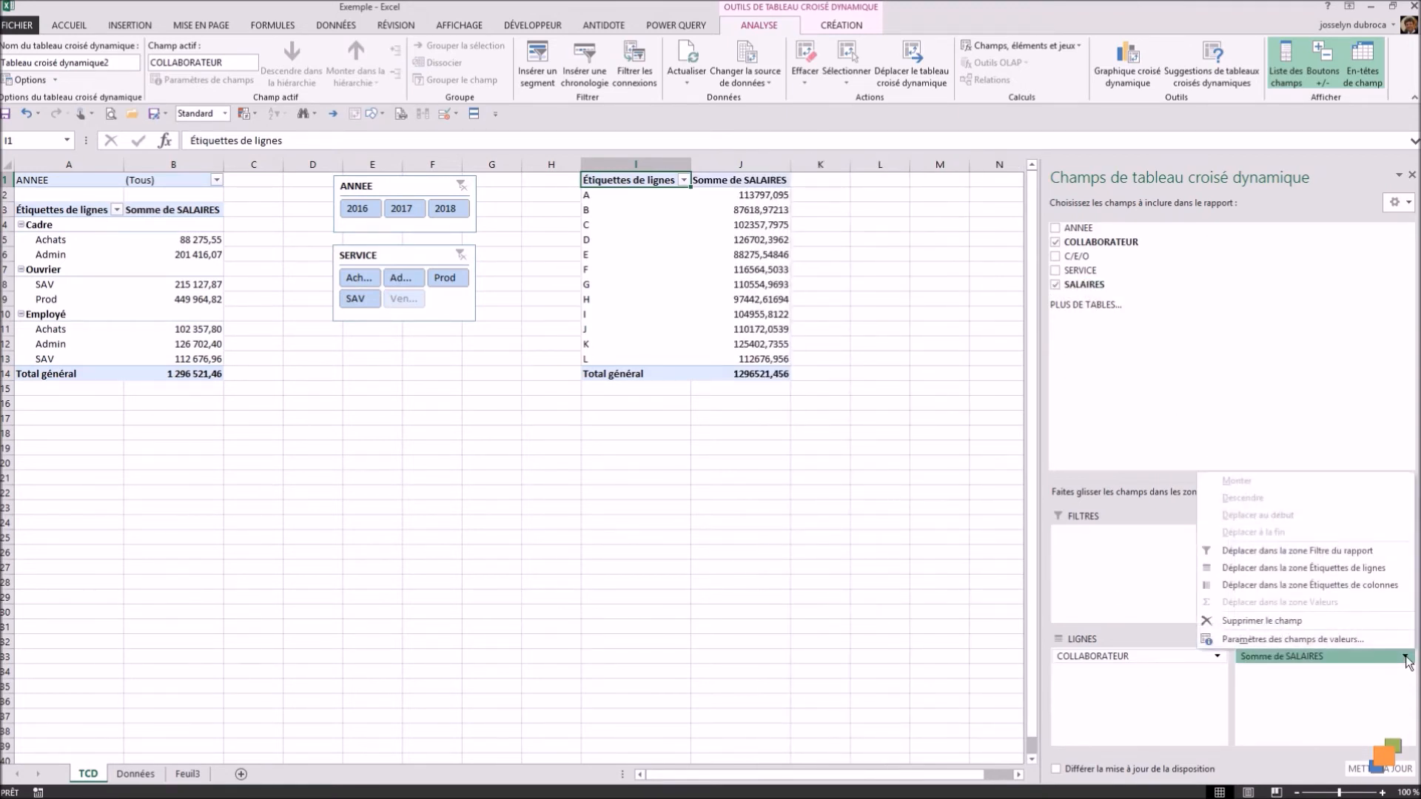
pyautogui.click(1330, 639)
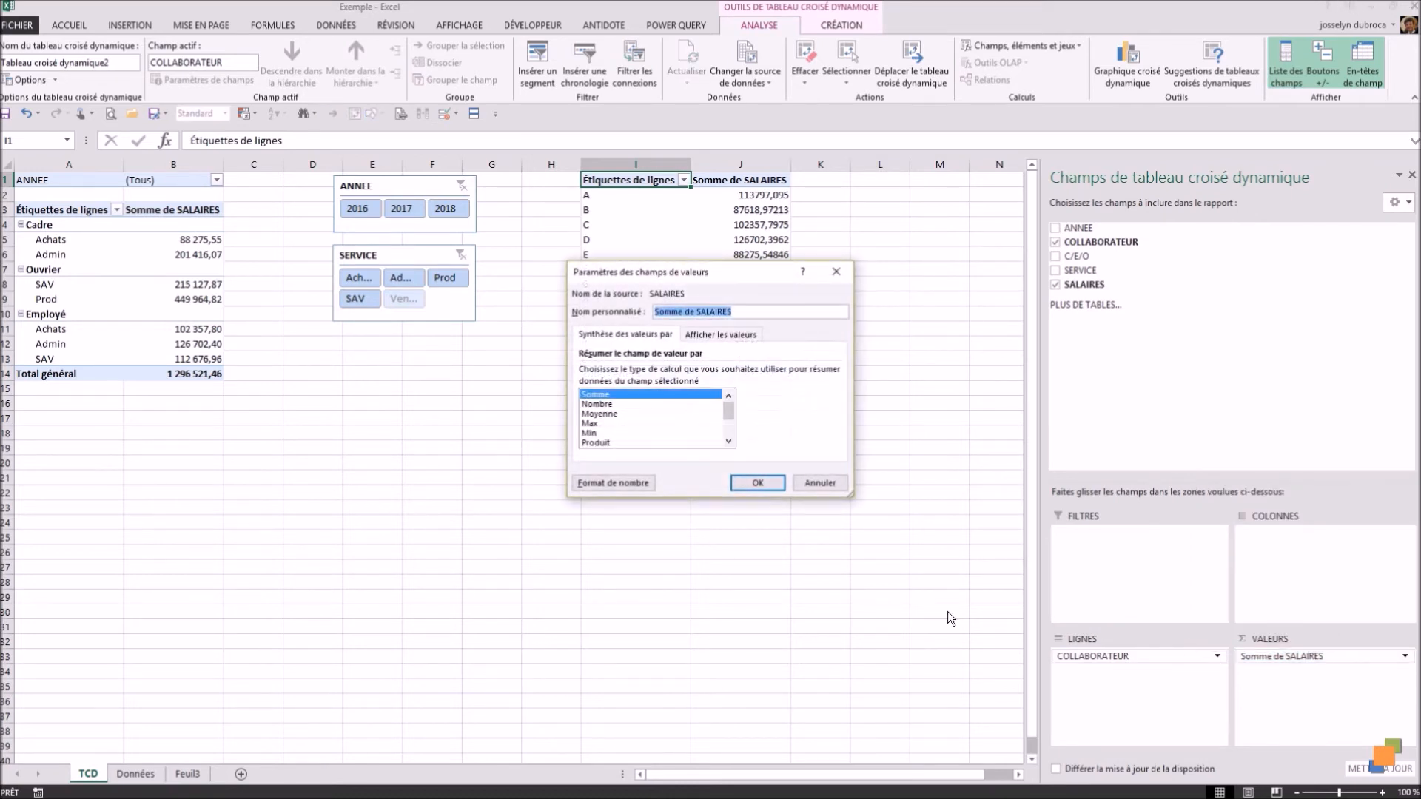
pyautogui.click(608, 484)
pyautogui.click(545, 286)
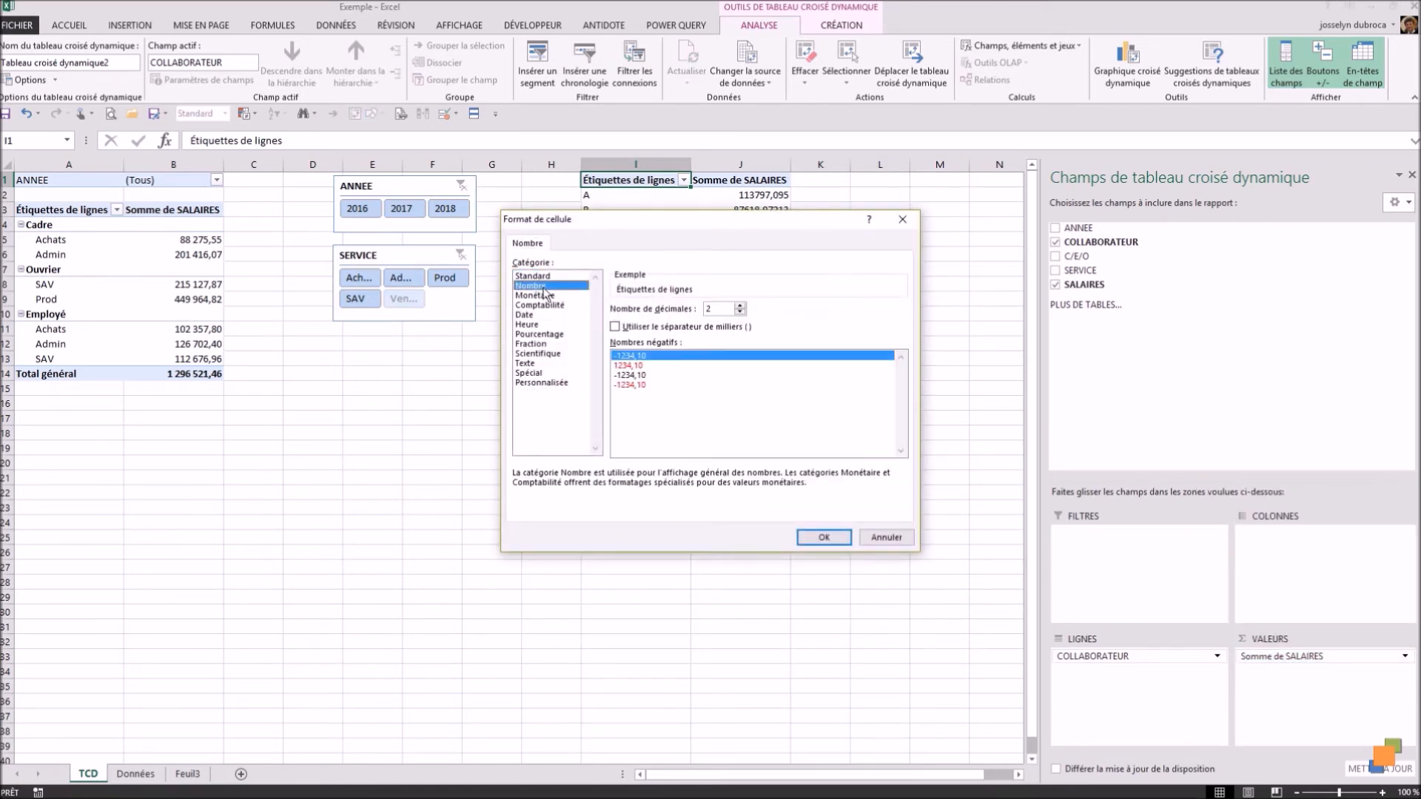
pyautogui.click(615, 326)
pyautogui.click(820, 538)
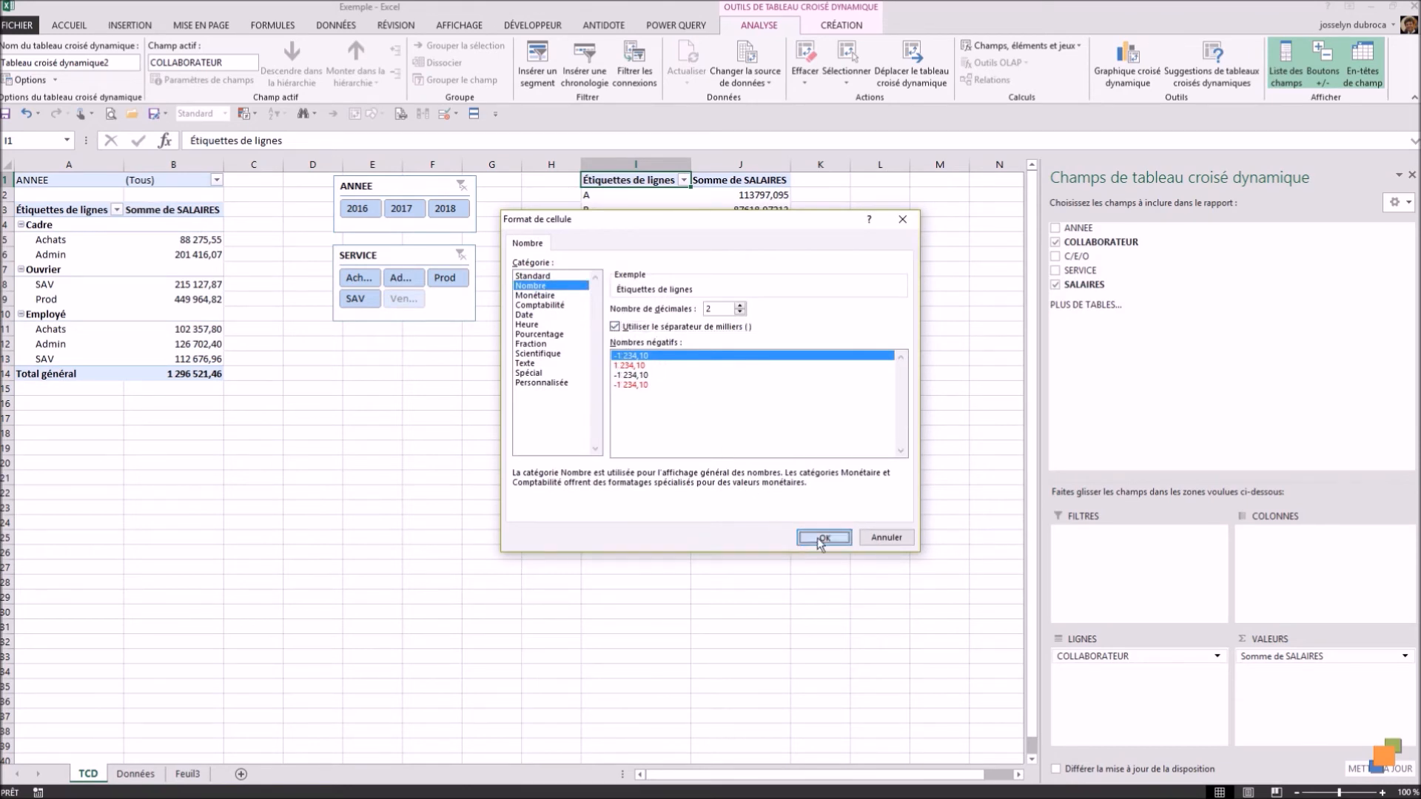
pyautogui.click(755, 483)
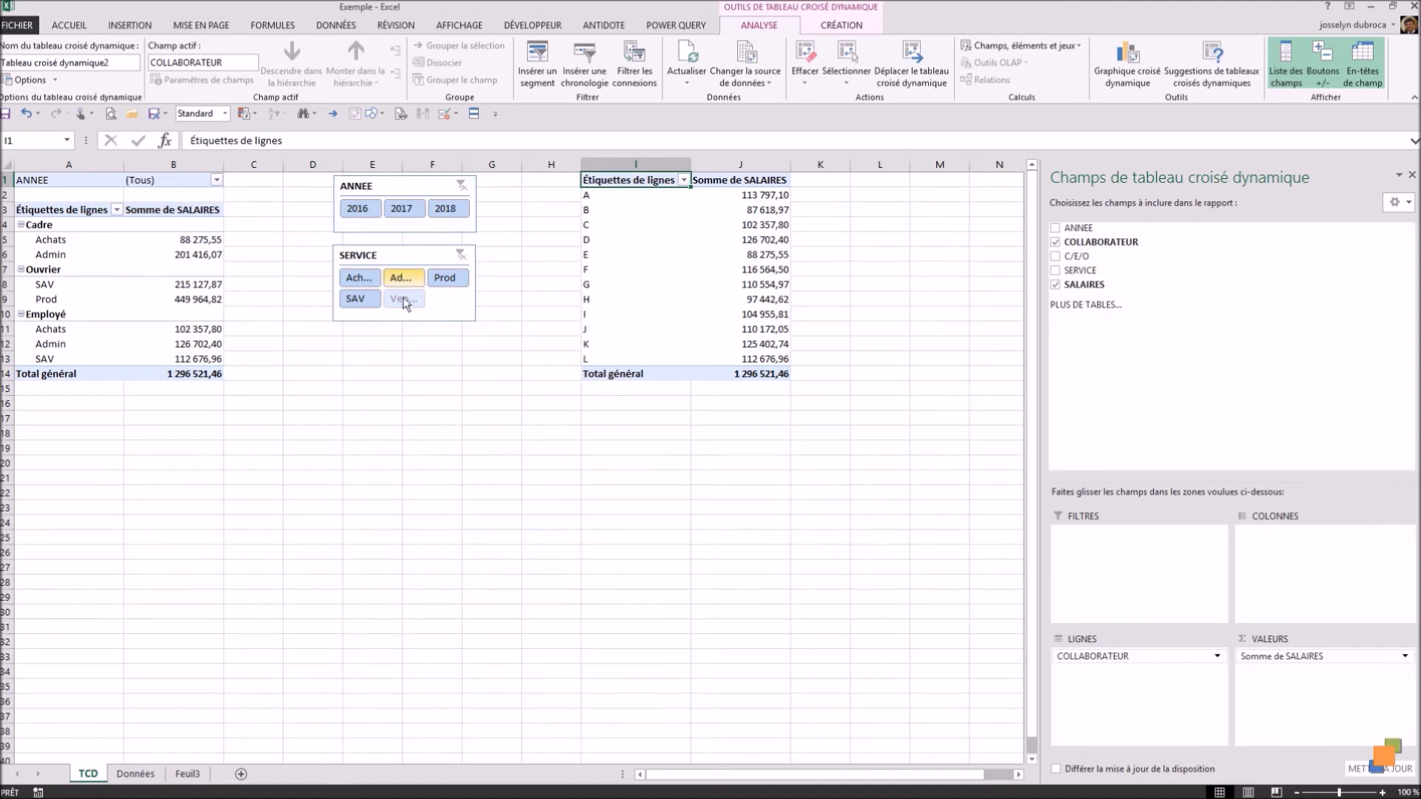
# Step: Filter by 2016 with the ANNEE slicer and try SAV, Admin and Ventes in the SERVICE slicer, finishing on Achats
pyautogui.click(359, 210)
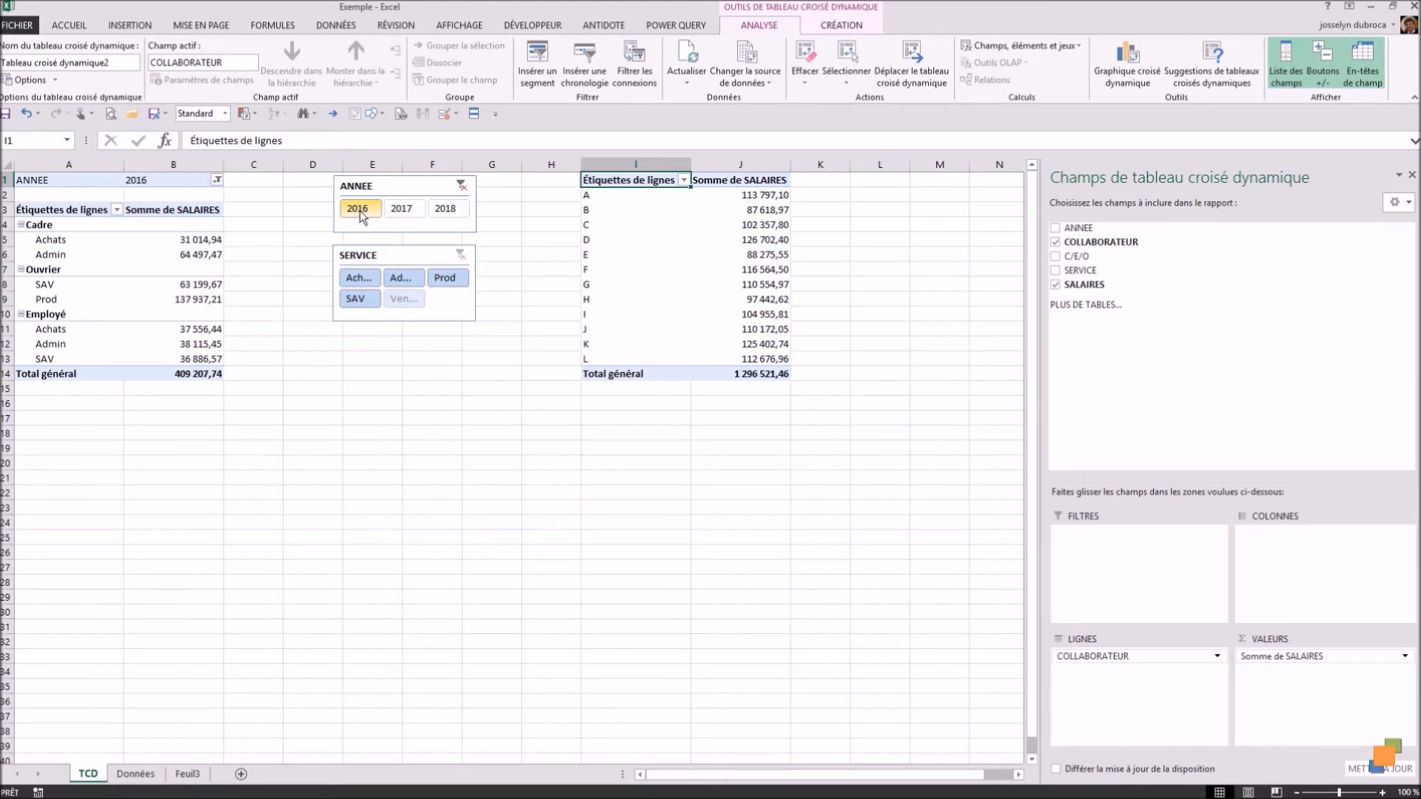
pyautogui.click(356, 298)
pyautogui.click(401, 285)
pyautogui.click(400, 299)
pyautogui.click(359, 298)
pyautogui.click(350, 281)
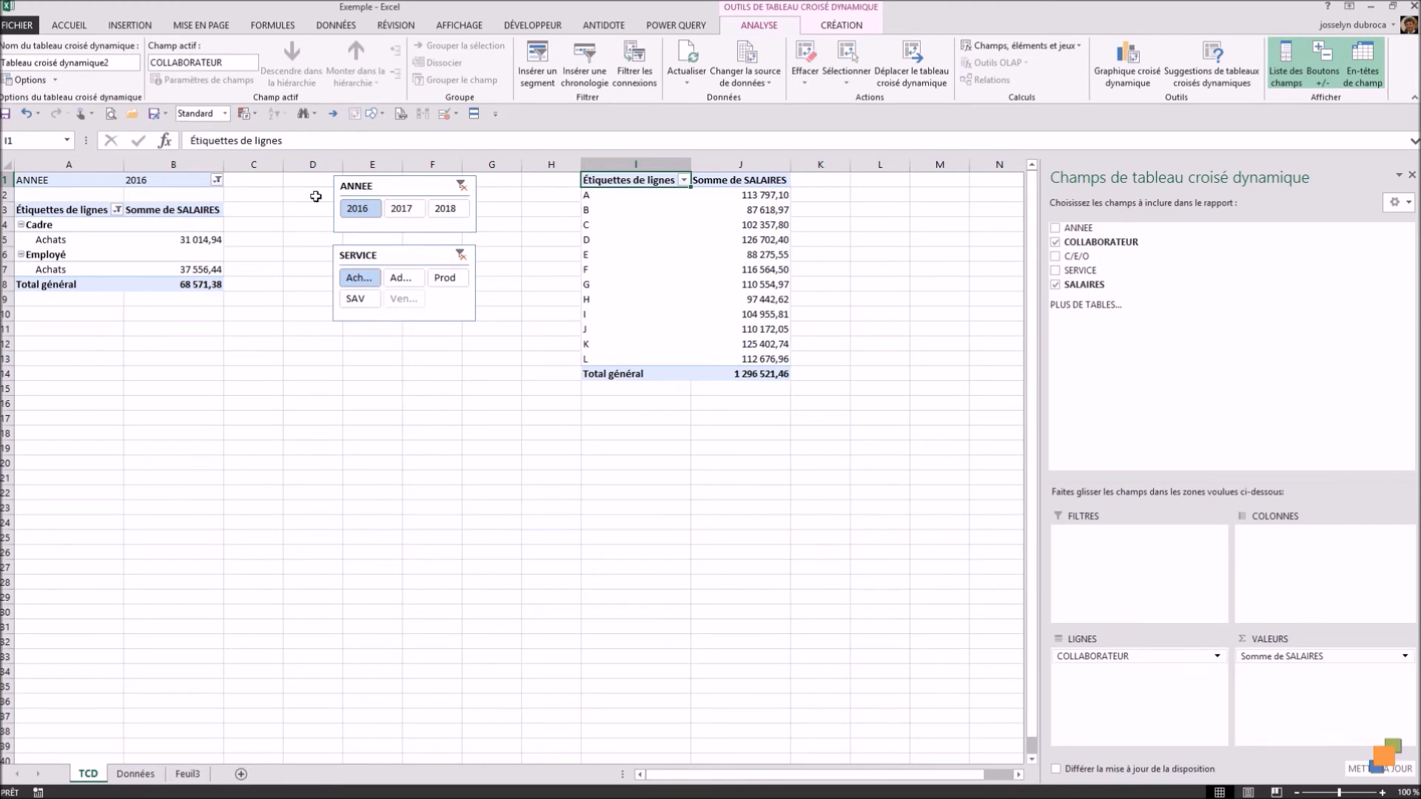
# Step: Connect the ANNEE slicer to Tableau croisé dynamique2 as well, through its report connections
pyautogui.click(402, 190)
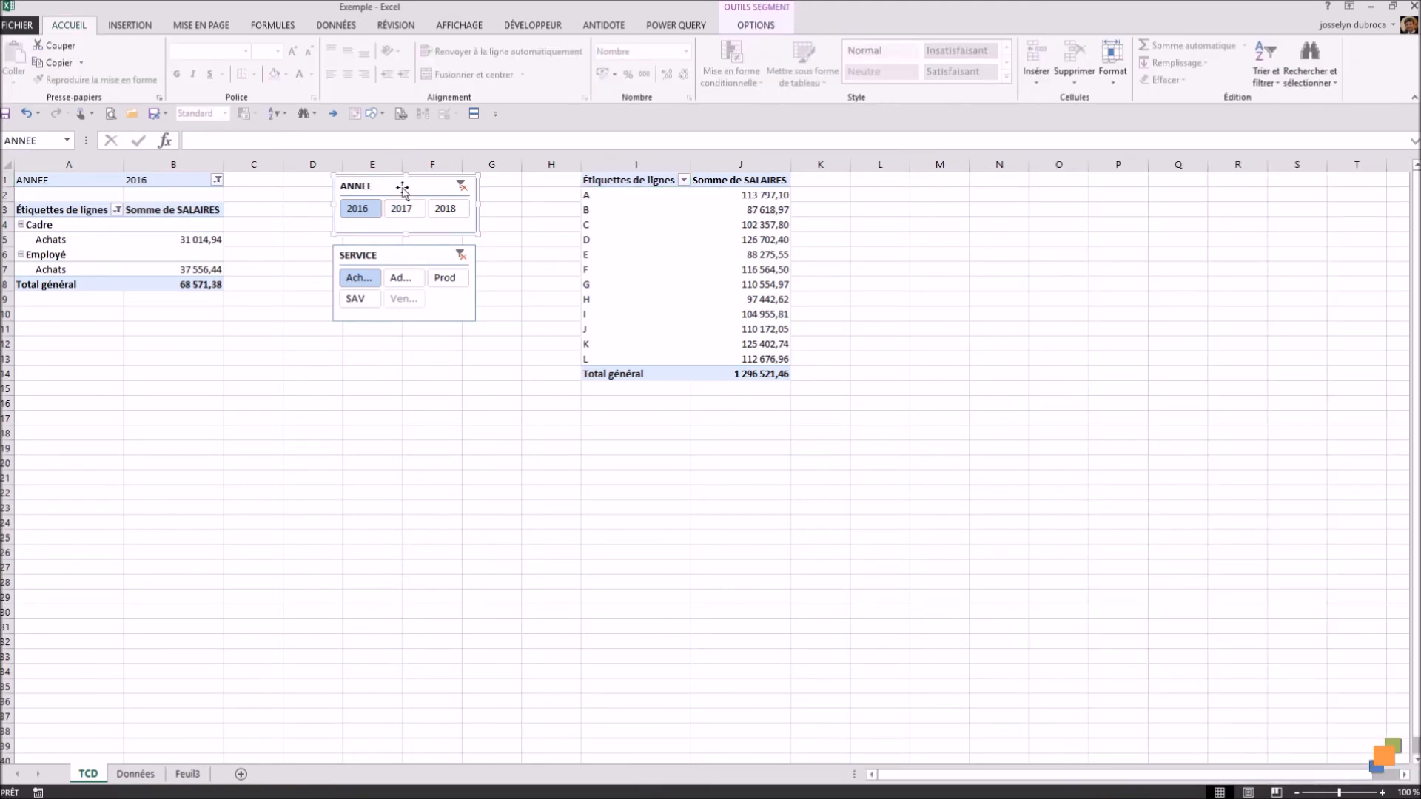
pyautogui.click(756, 25)
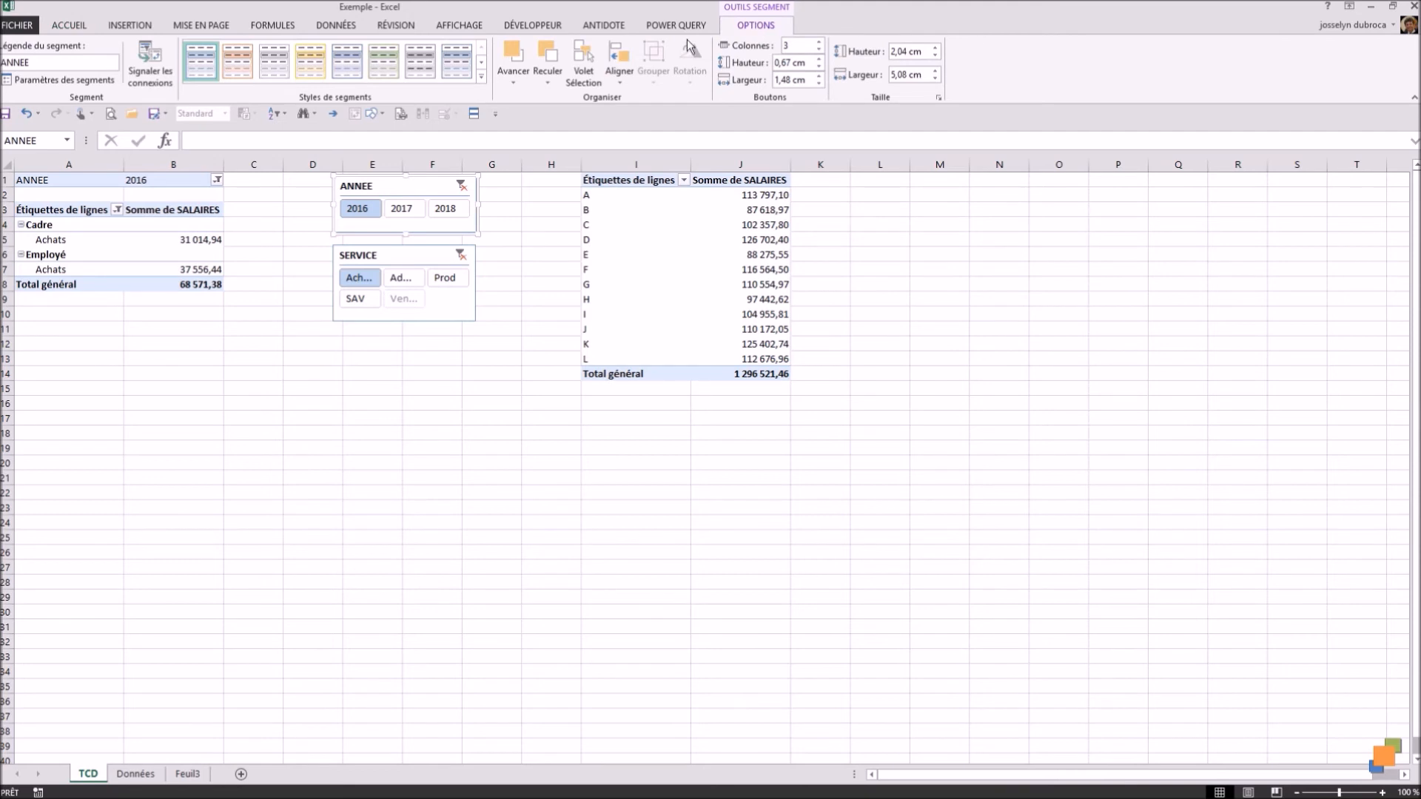
pyautogui.click(152, 67)
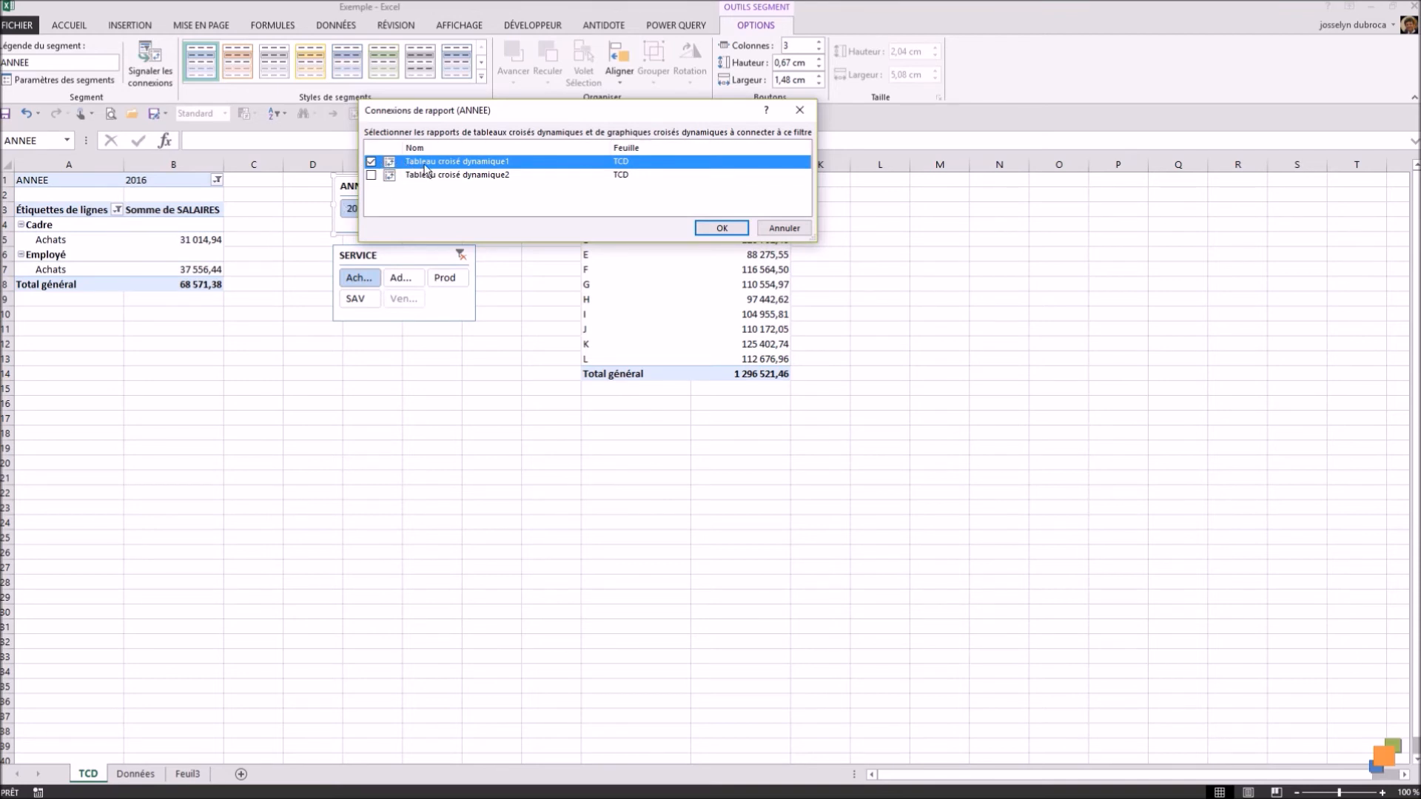
pyautogui.click(371, 175)
pyautogui.click(719, 228)
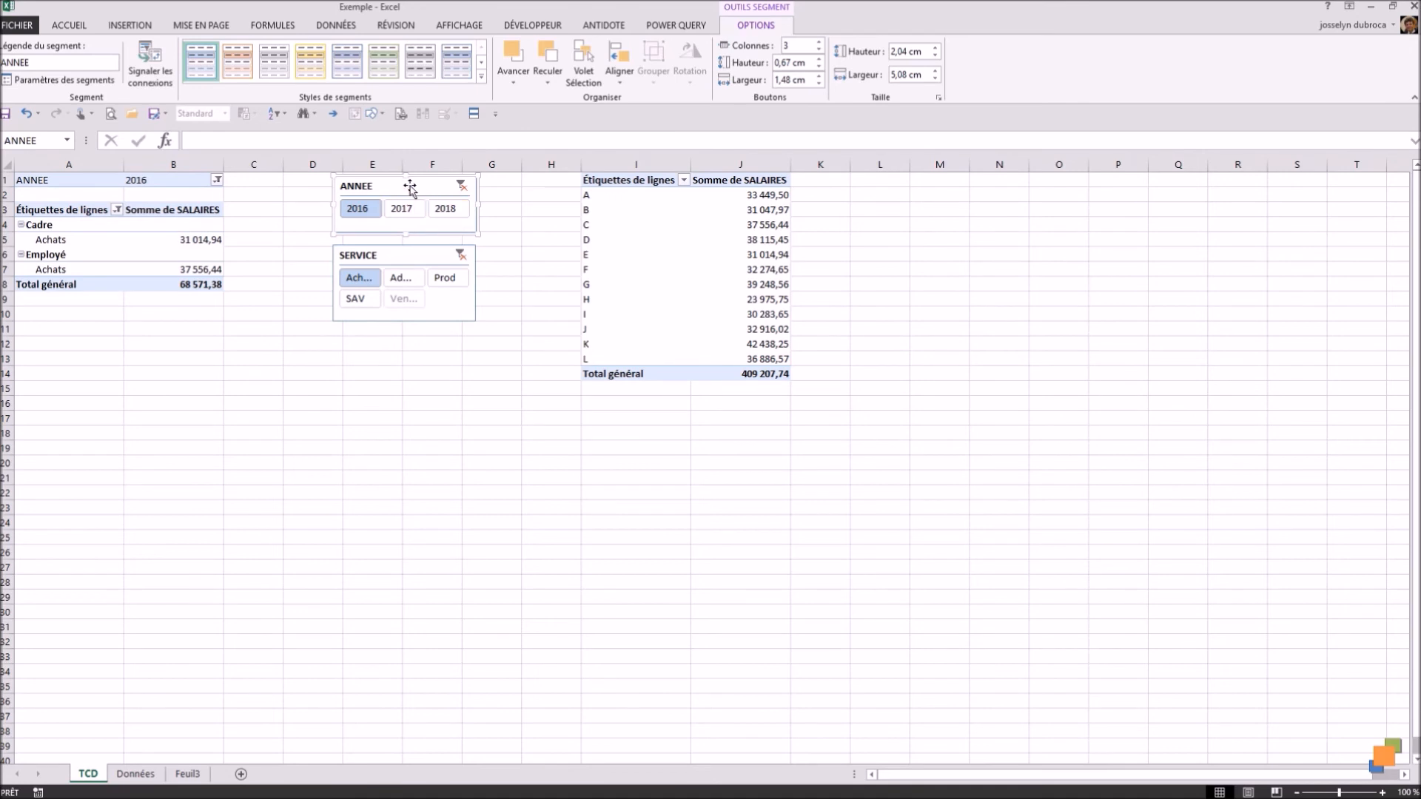
# Step: Switch the ANNEE slicer between 2017 and 2016 to test both pivot tables, finishing on 2017
pyautogui.click(405, 214)
pyautogui.click(362, 214)
pyautogui.click(416, 214)
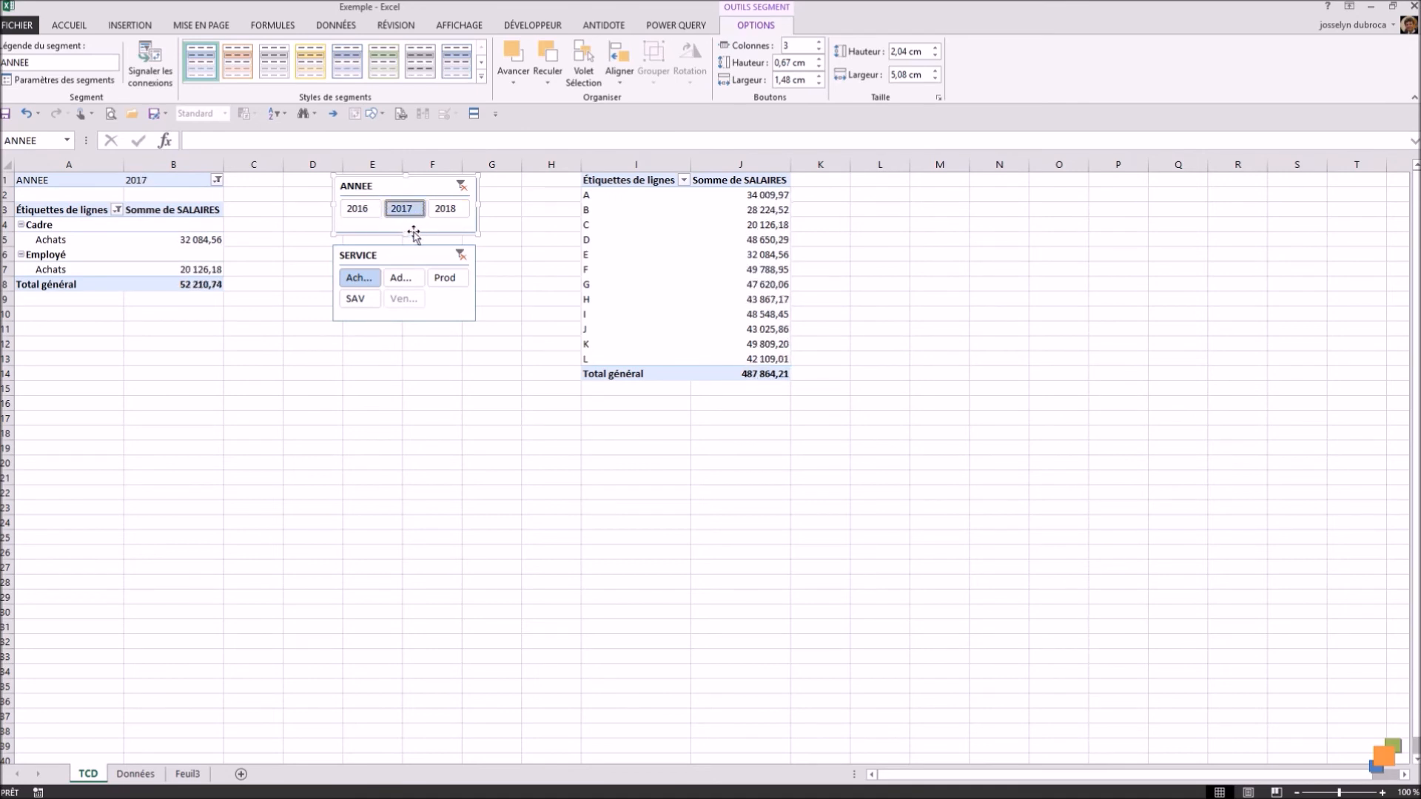
# Step: Connect the SERVICE slicer to Tableau croisé dynamique2 as well, through its report connections
pyautogui.click(406, 256)
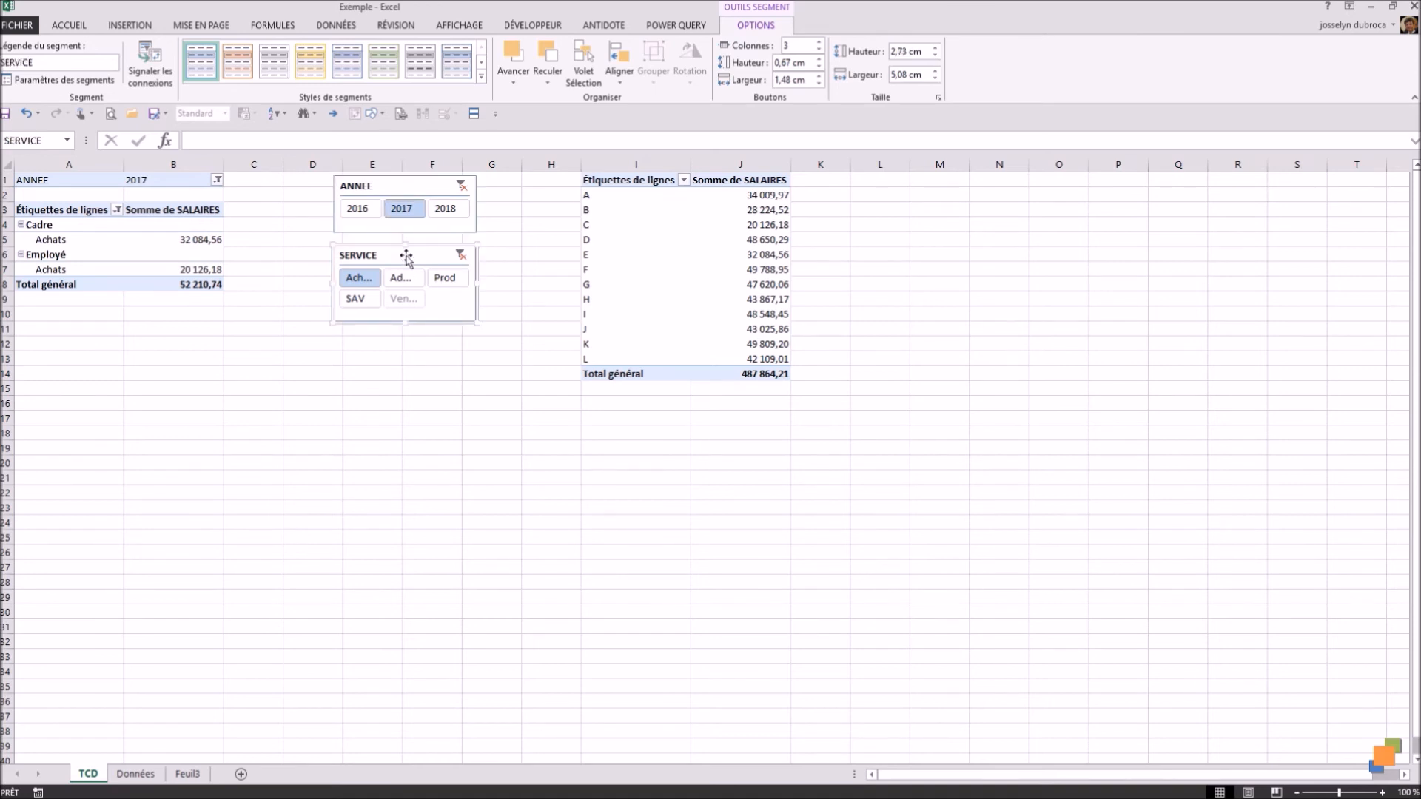
pyautogui.click(164, 63)
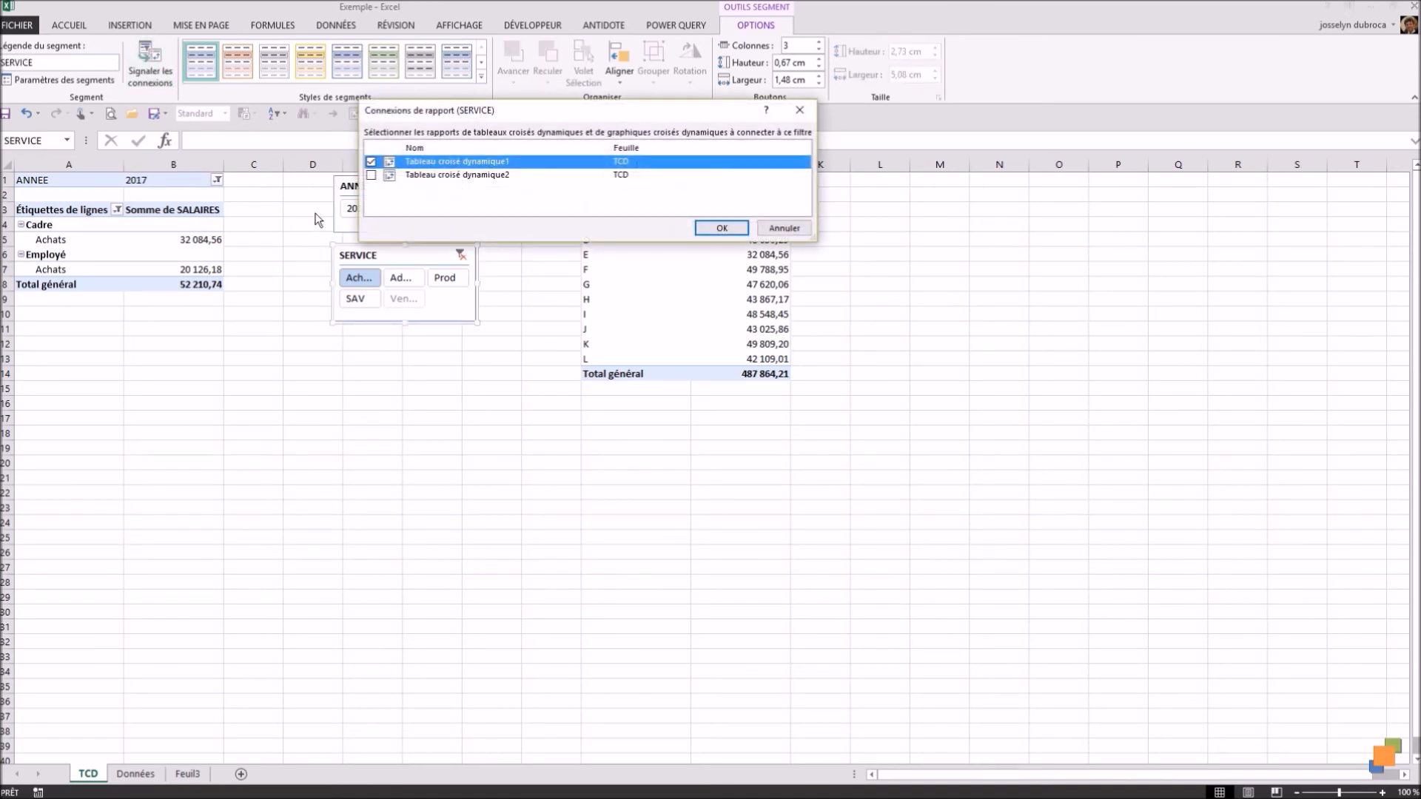
pyautogui.click(371, 175)
pyautogui.click(721, 228)
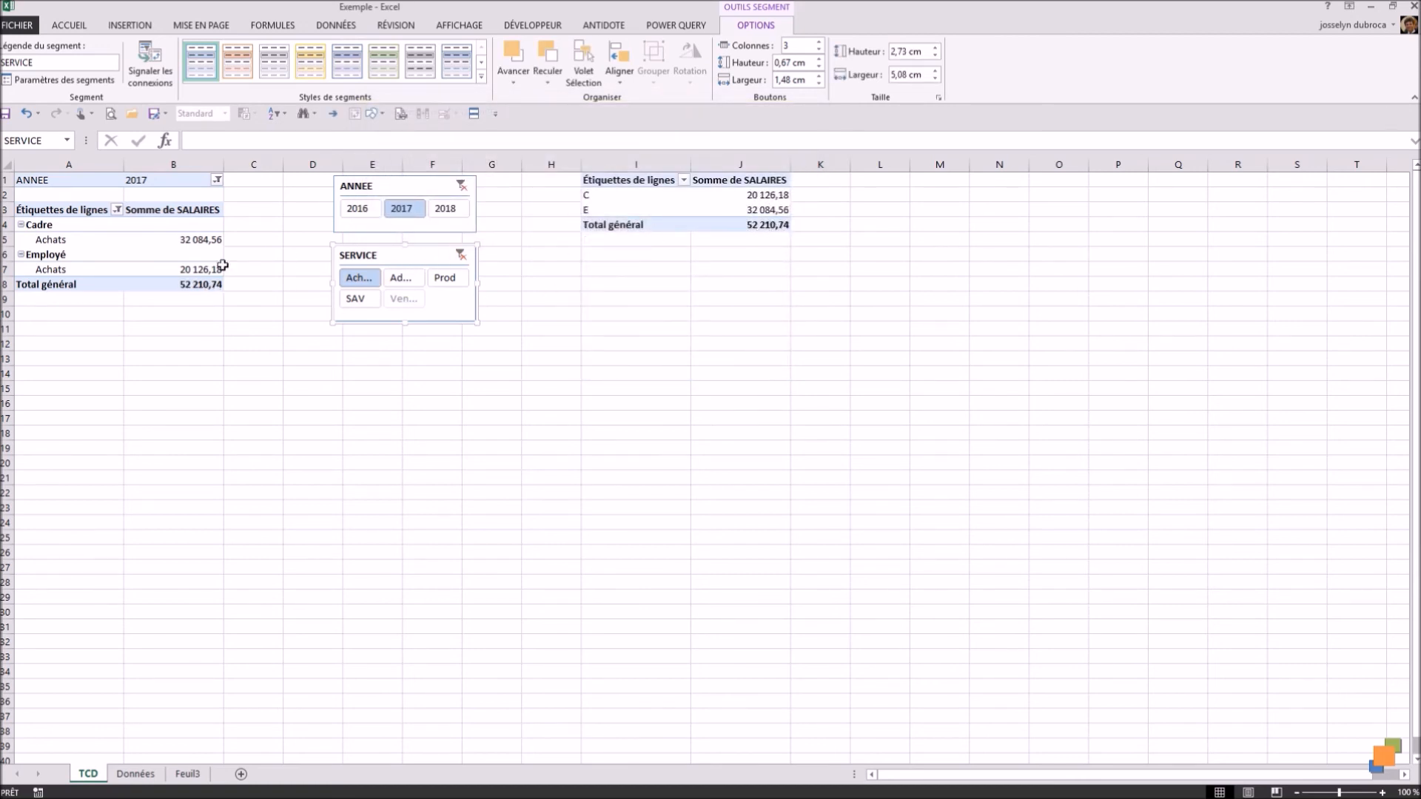
# Step: Filter both pivot tables to the year 2016 and the Admin service with the slicers
pyautogui.click(361, 210)
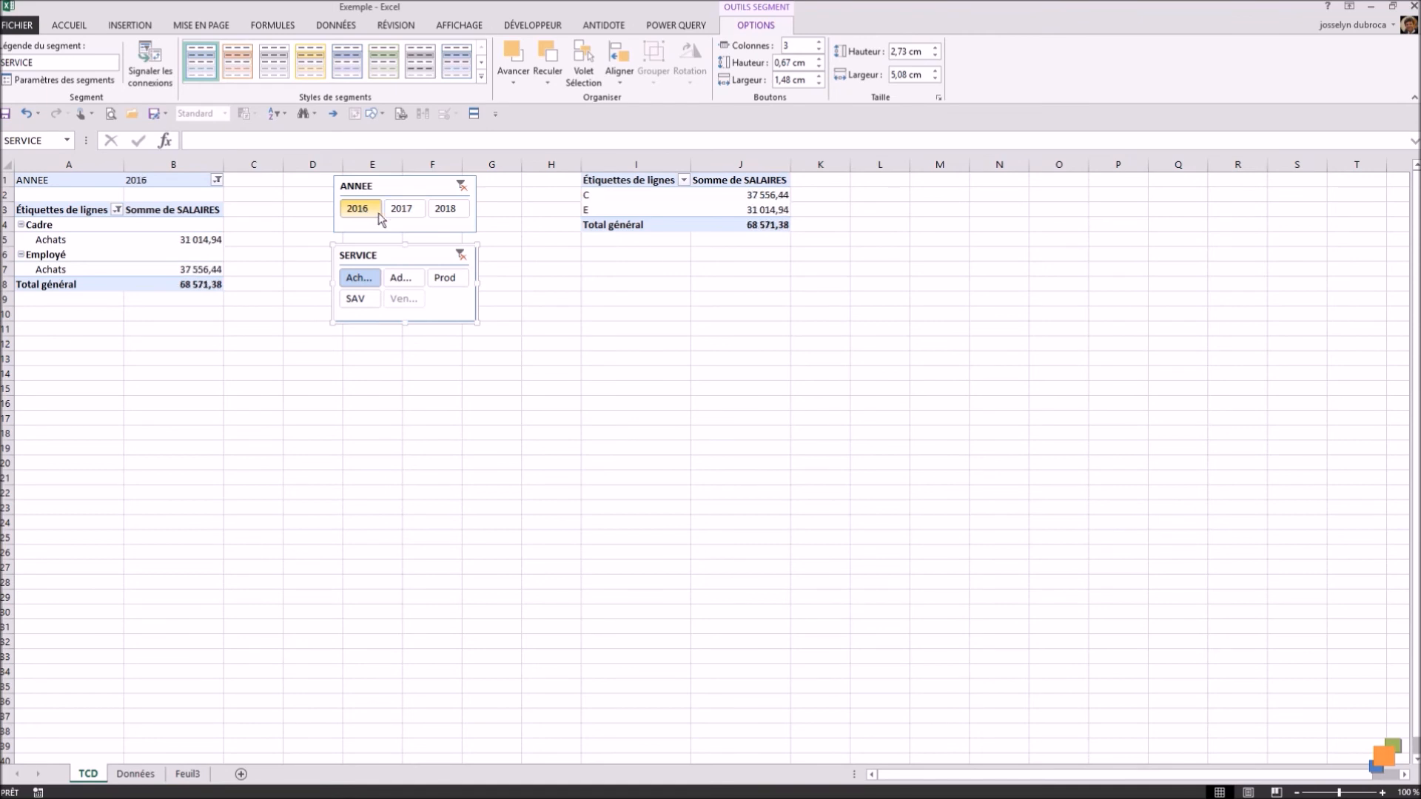
pyautogui.click(400, 278)
# Step: Widen the SERVICE and ANNEE slicers equally, to about 6.99 cm, so the service names fit on their buttons
pyautogui.moveTo(475, 287); pyautogui.dragTo(527, 285)
pyautogui.click(478, 212)
pyautogui.moveTo(480, 213); pyautogui.dragTo(530, 210)
# Step: Filter both pivot tables with the slicers by 2017, 2018, Prod and SAV in turn, finishing on 2018 and Achats
pyautogui.click(436, 215)
pyautogui.click(483, 214)
pyautogui.click(494, 282)
pyautogui.click(370, 300)
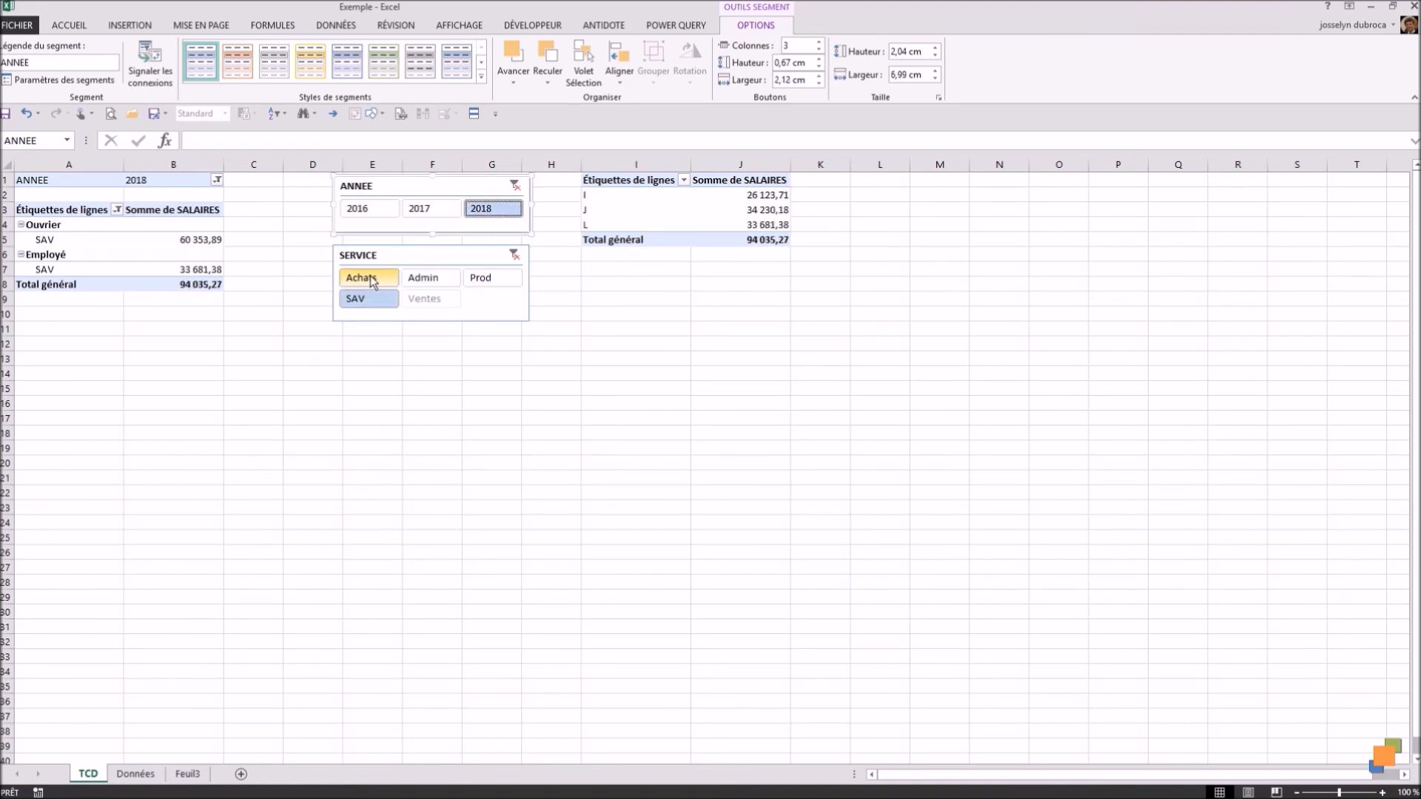
pyautogui.click(365, 281)
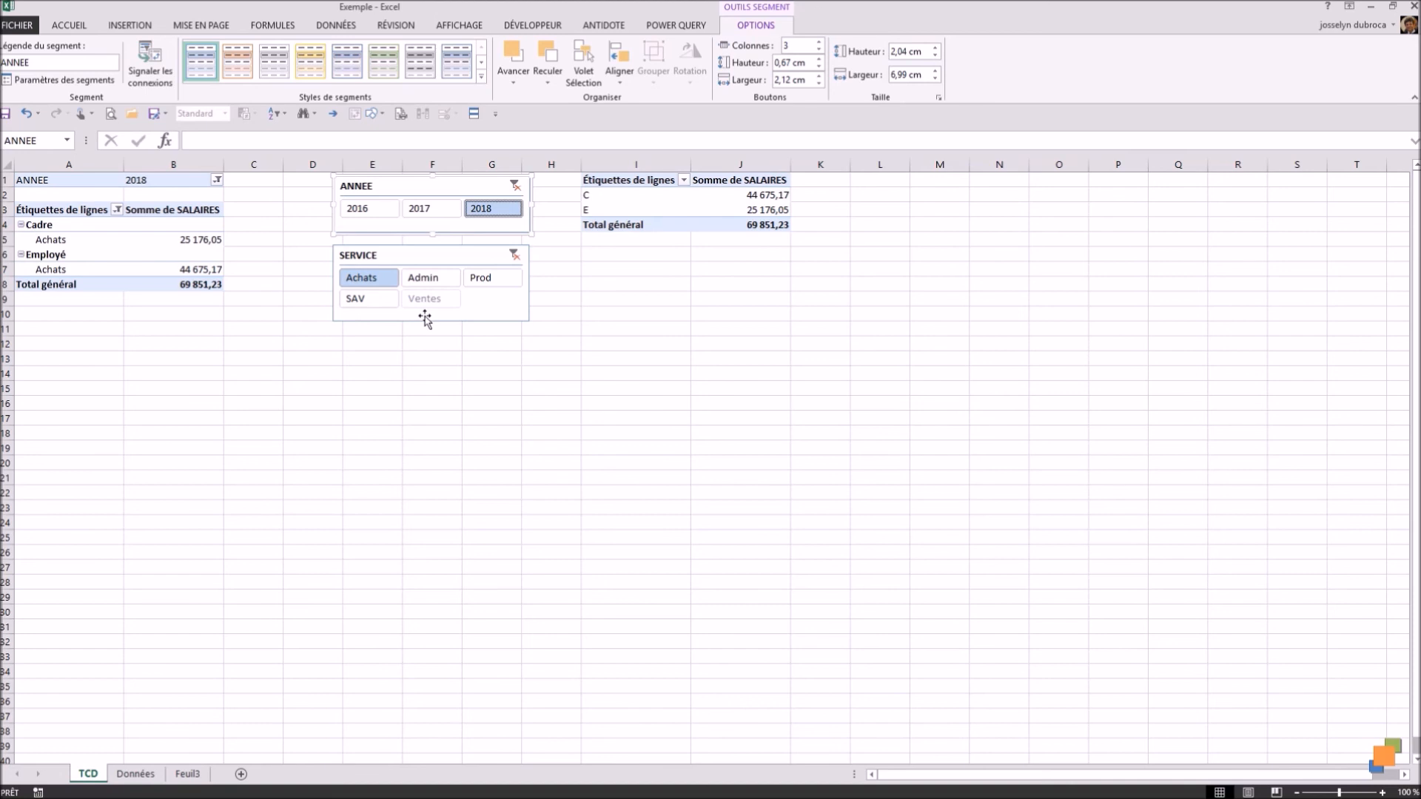